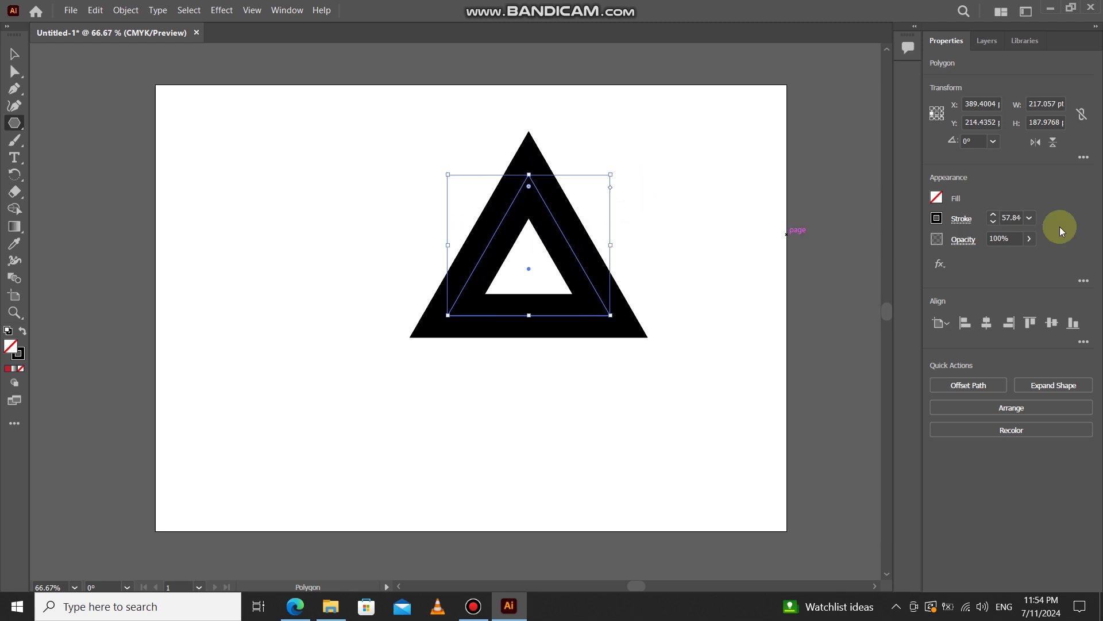
- Set the triangle's stroke to 1 pt, enlarge the triangle to about 400 × 347 pt and place it in the artboard's left half
click(1030, 217)
click(1046, 279)
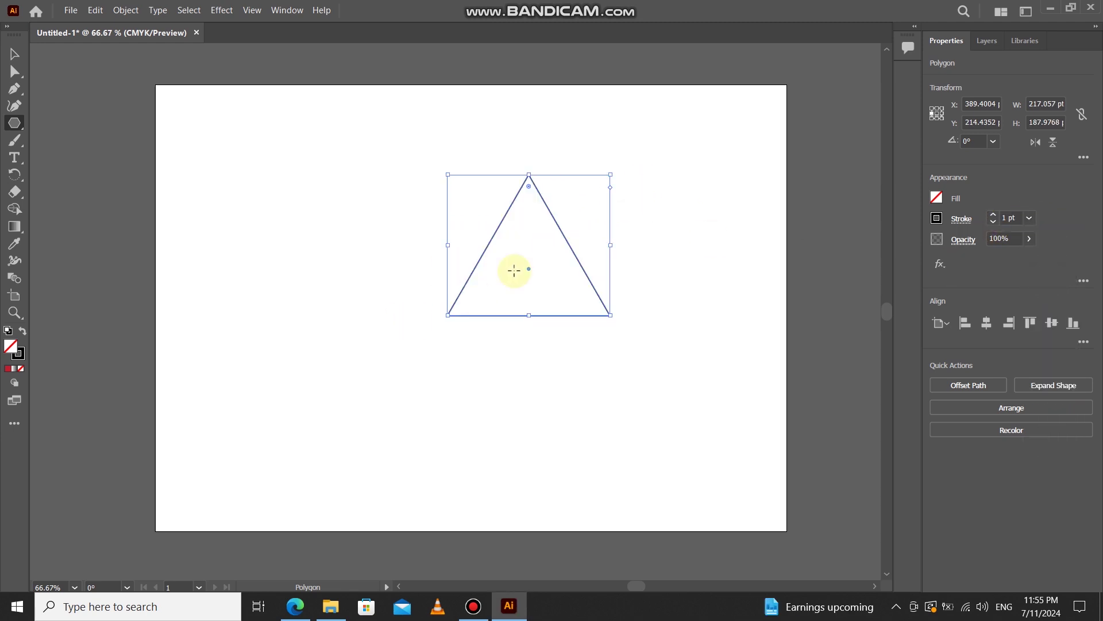
drag(528, 273, 407, 326)
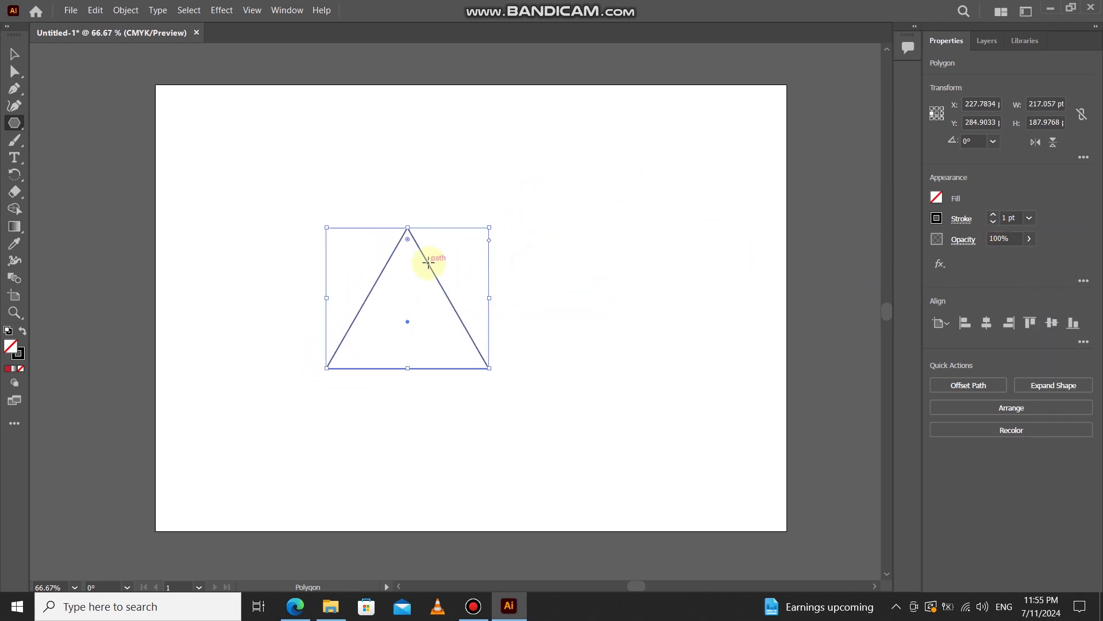
drag(490, 227, 626, 108)
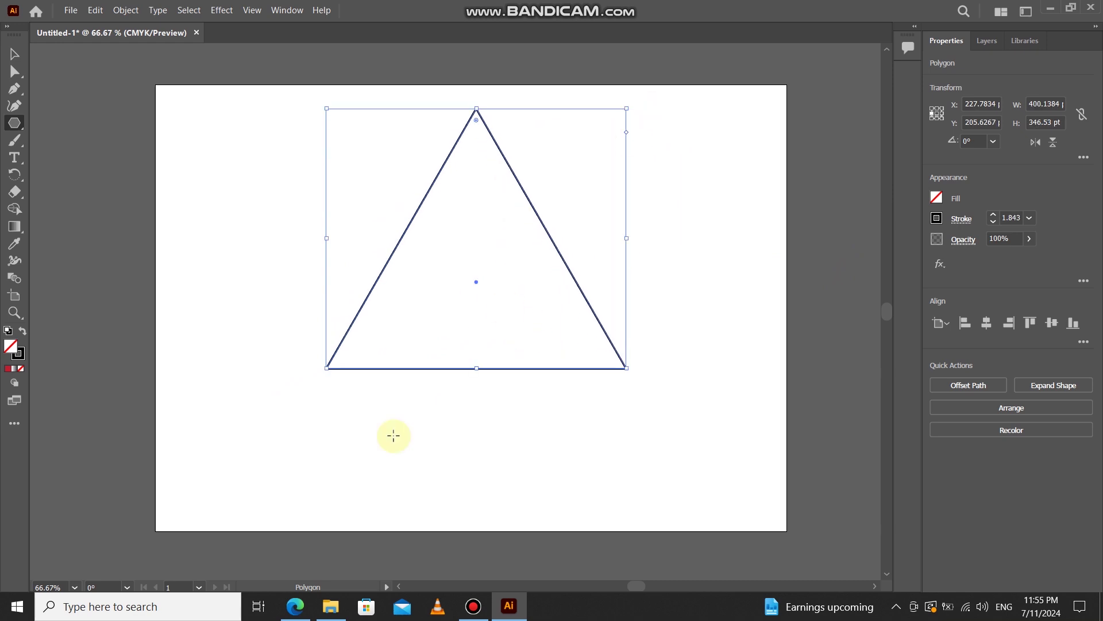
drag(475, 286, 337, 353)
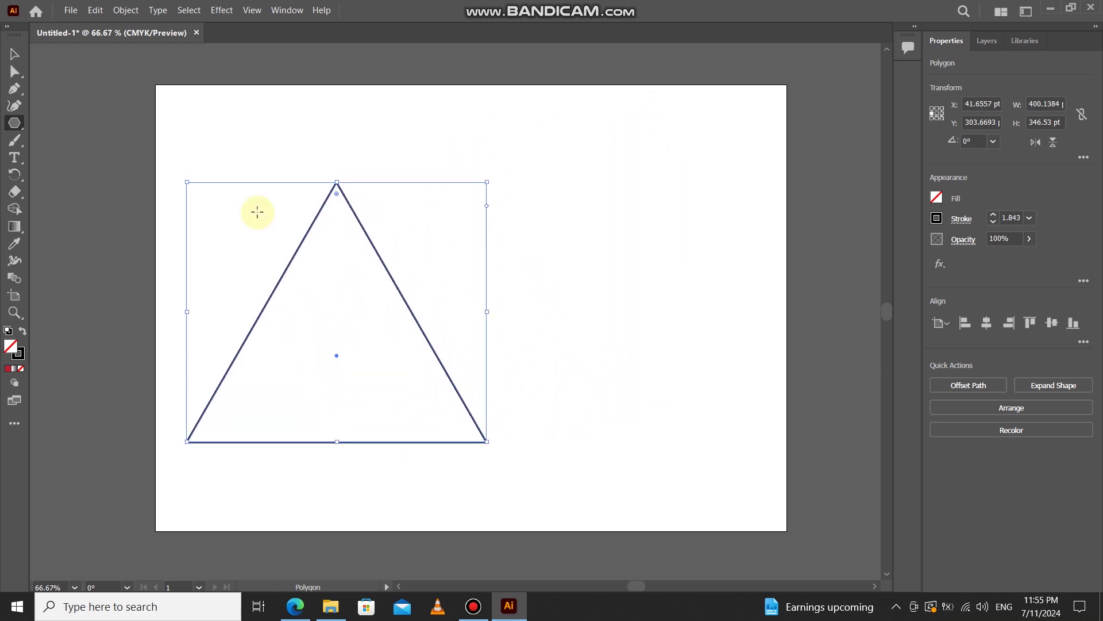
- Draw a rectangle about 297 pt wide and 231 pt high, with its top-left corner on the triangle's apex
drag(15, 125, 47, 118)
click(13, 53)
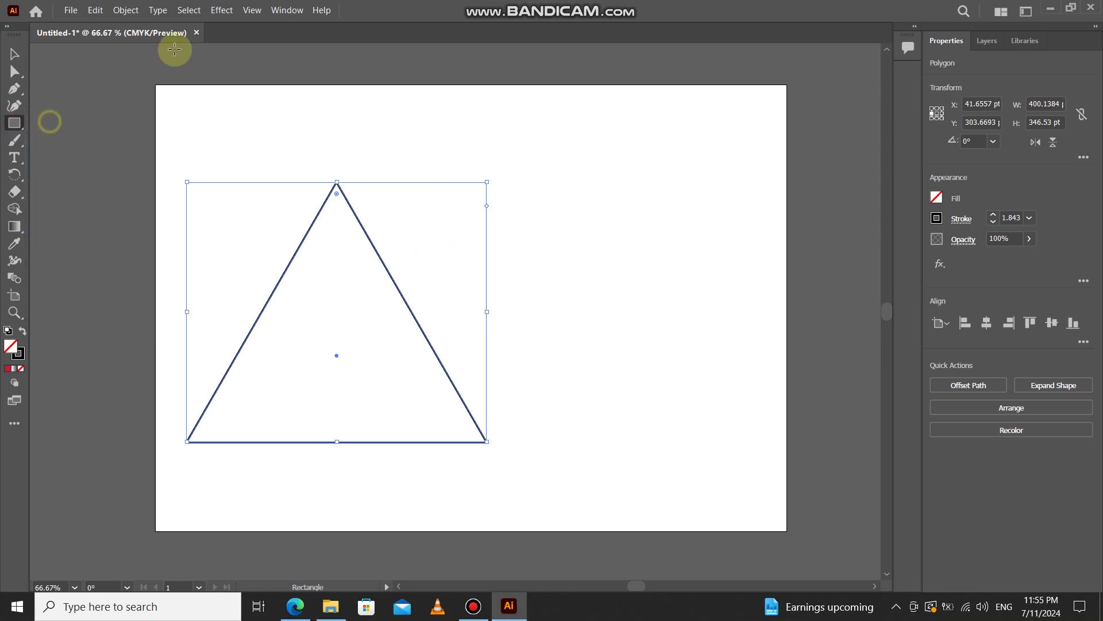
click(221, 138)
click(14, 122)
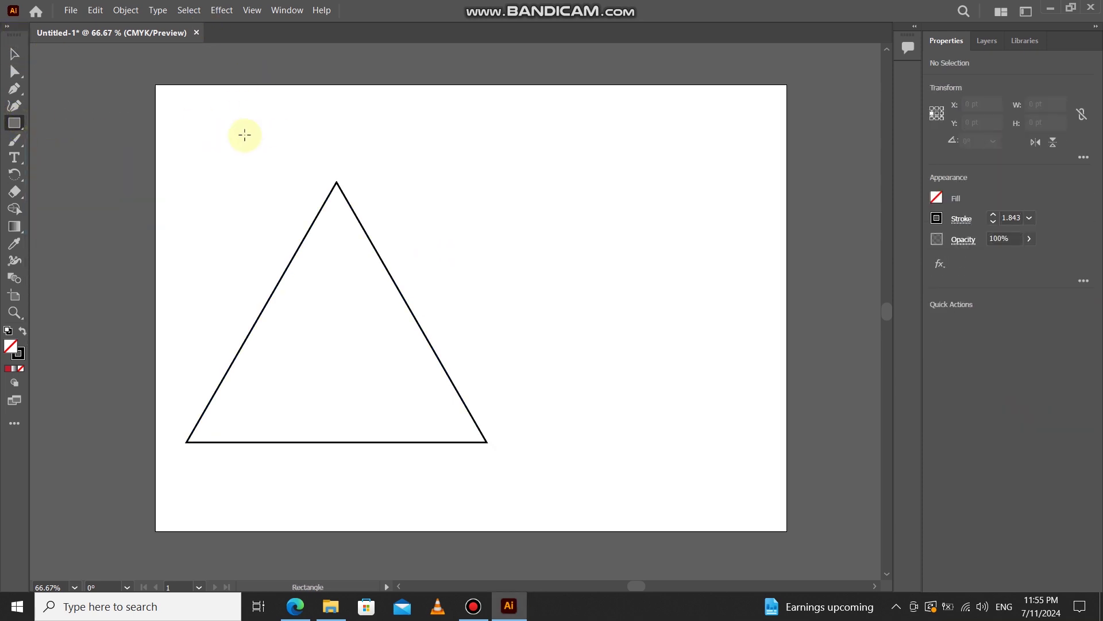
drag(337, 182, 545, 356)
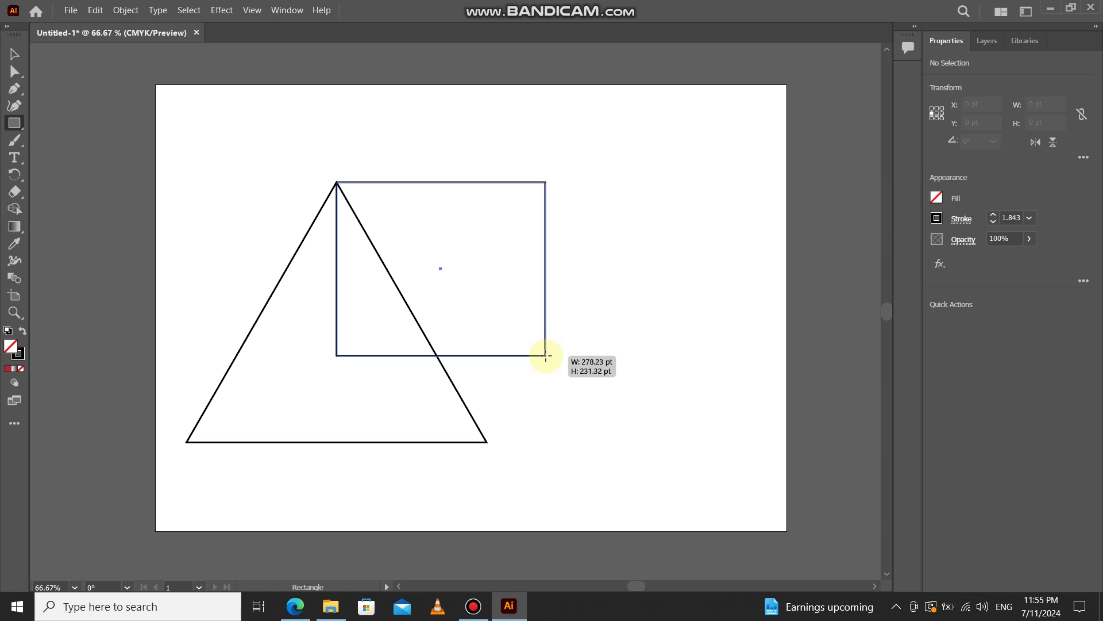
drag(546, 356, 546, 355)
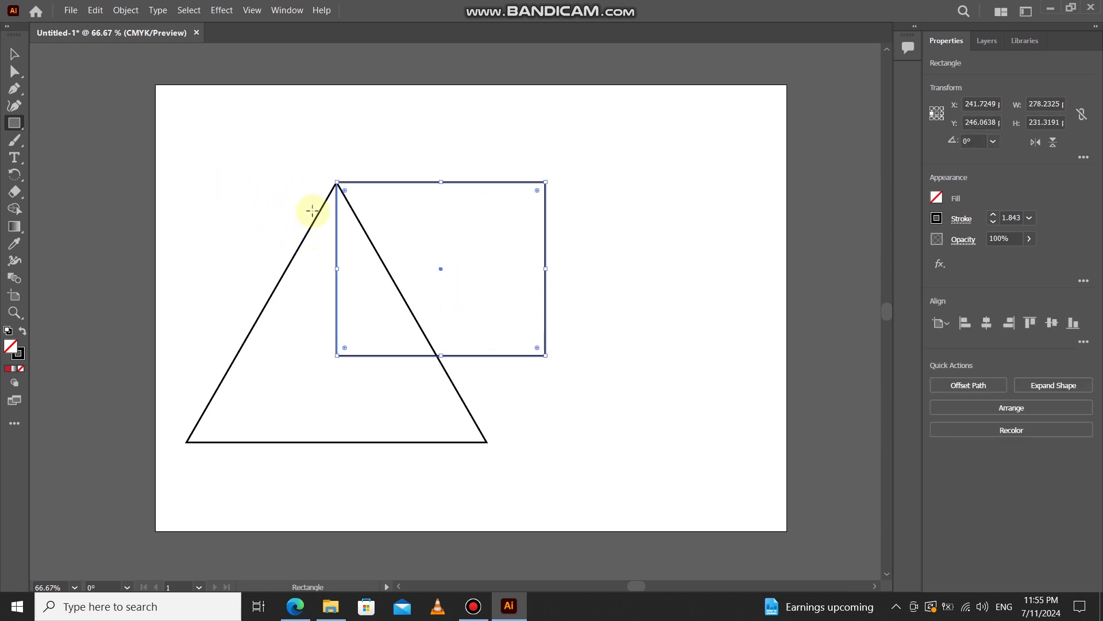
alt+scroll(356, 274, up, 1)
scroll(379, 253, down, 1)
alt+scroll(375, 241, down, 1)
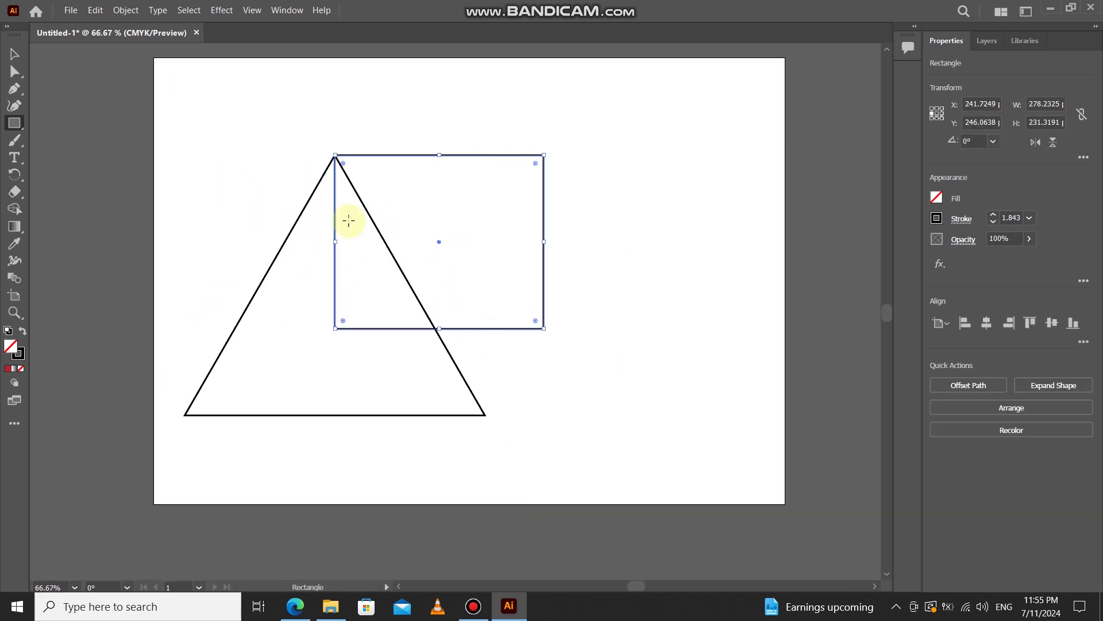
drag(13, 120, 50, 136)
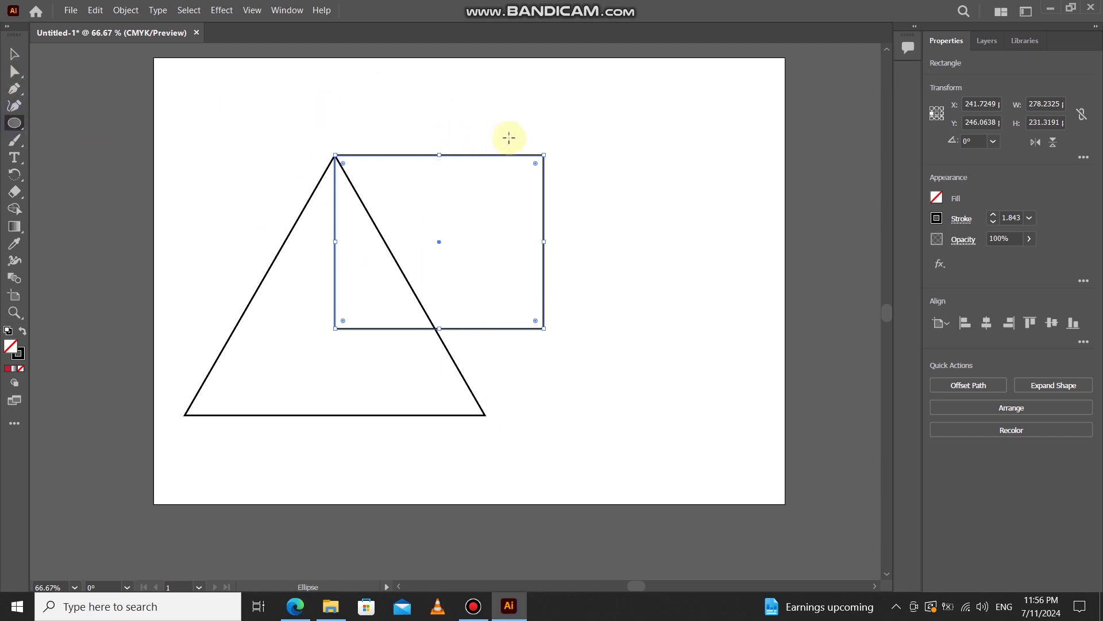
drag(549, 242, 559, 242)
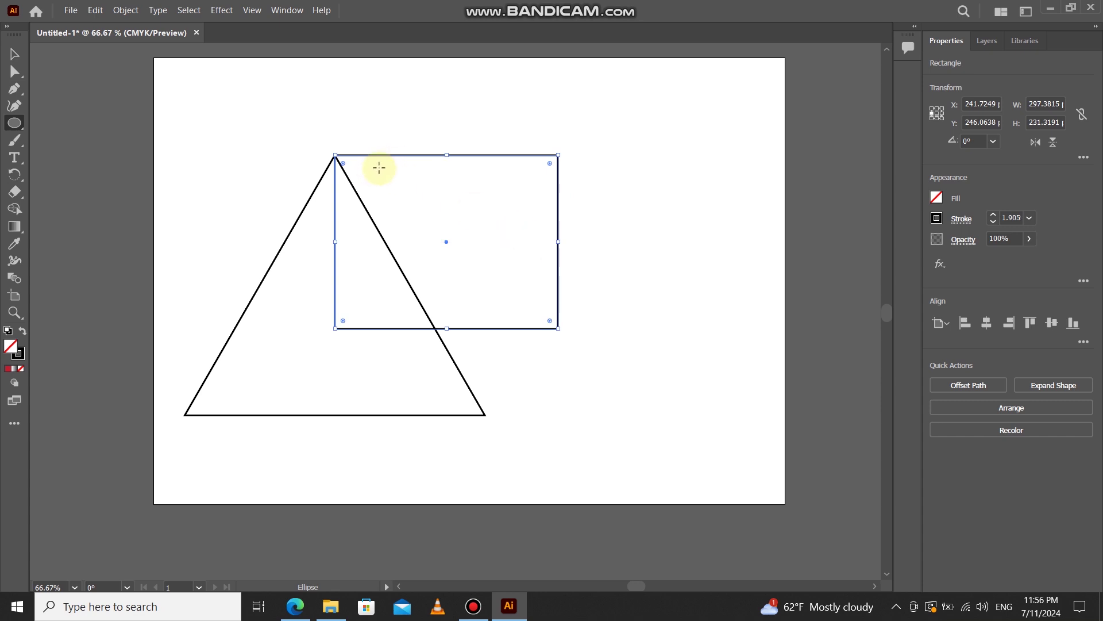
- Draw a circle about 243 pt in diameter over the rectangle and nudge it to the rectangle's top and right edges
drag(380, 163, 563, 344)
key(Up)
key(Up)
key(Up)
key(Up)
key(Up)
key(Up)
key(Up)
key(Up)
key(Up)
key(Up)
key(Up)
key(Left)
key(Left)
key(Left)
key(Left)
key(Left)
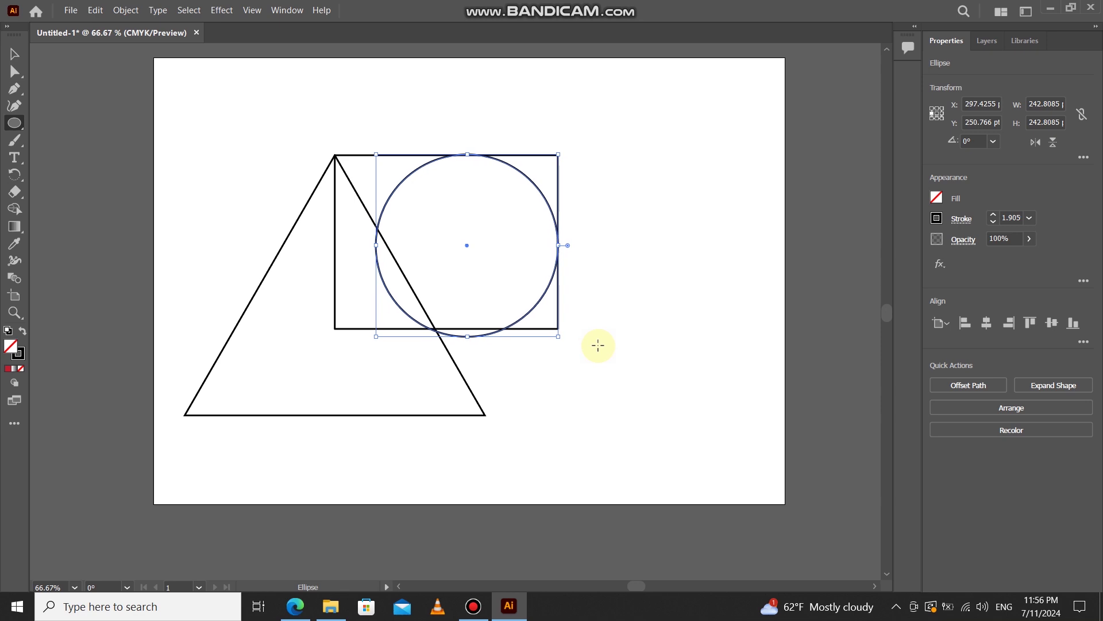
- Shrink the circle to about 232 pt in diameter and nudge it against the rectangle's right edge
drag(560, 339, 551, 328)
key(Right)
key(Right)
key(Right)
key(Right)
key(Right)
key(Right)
key(Right)
key(Right)
key(Right)
key(Right)
key(Right)
key(Right)
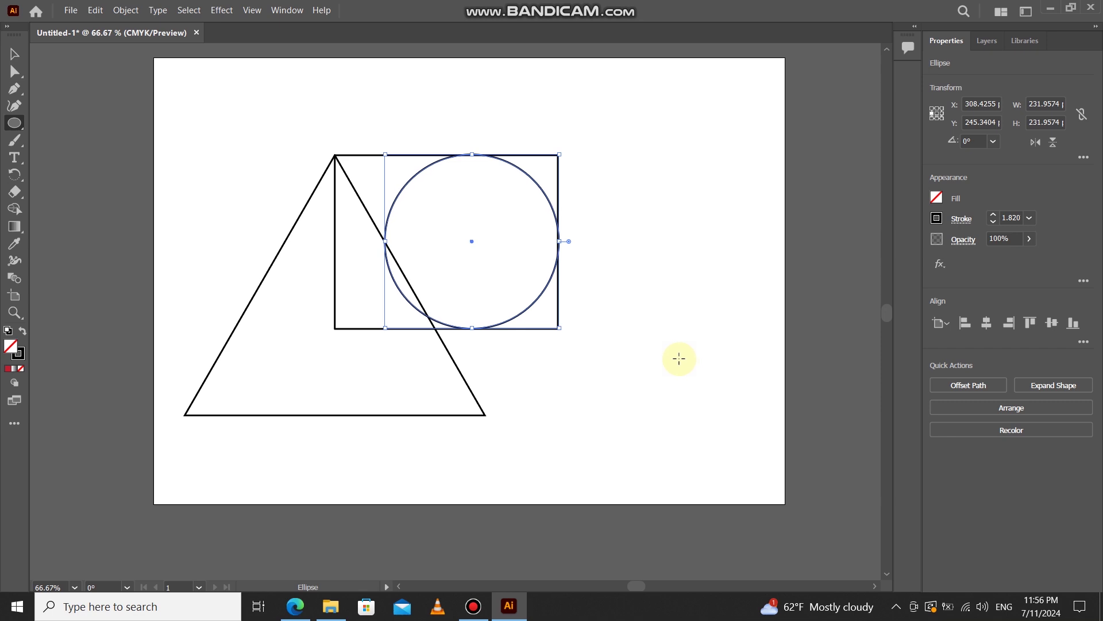
scroll(484, 295, up, 2)
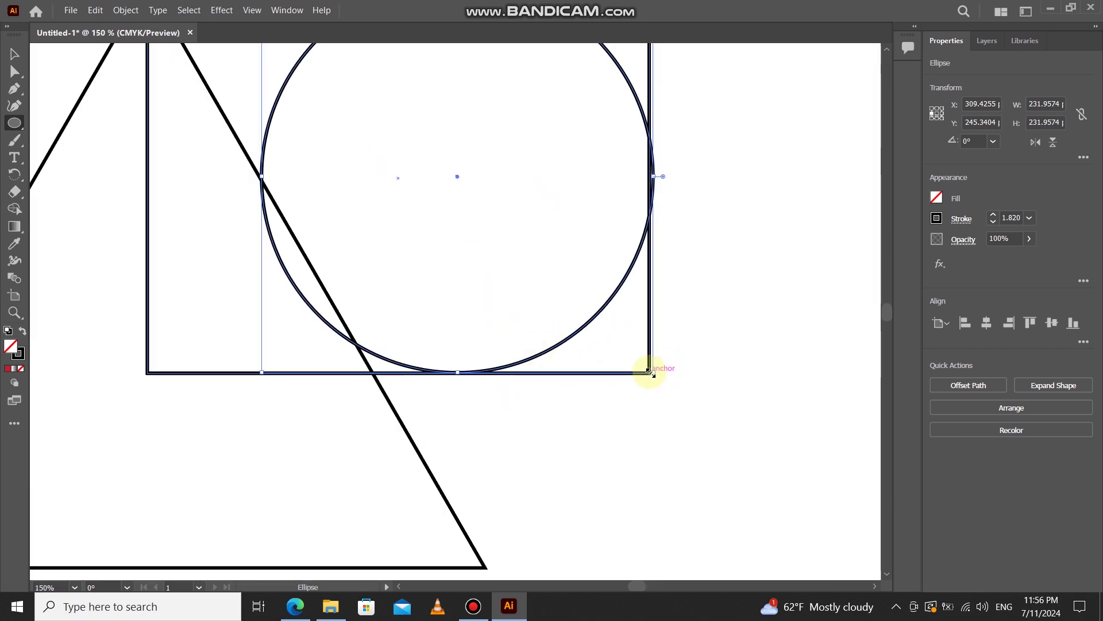
drag(654, 374, 659, 374)
key(Left)
key(Left)
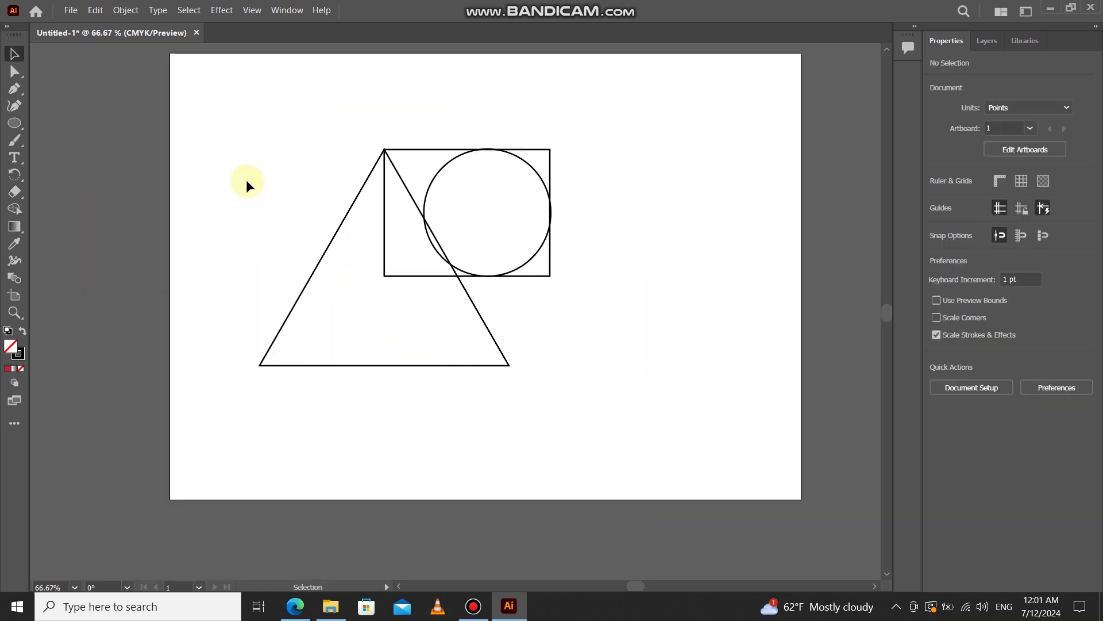
- Draw two horizontal lines about 222 pt long across the rectangle, one above and one below the circle's center
click(15, 88)
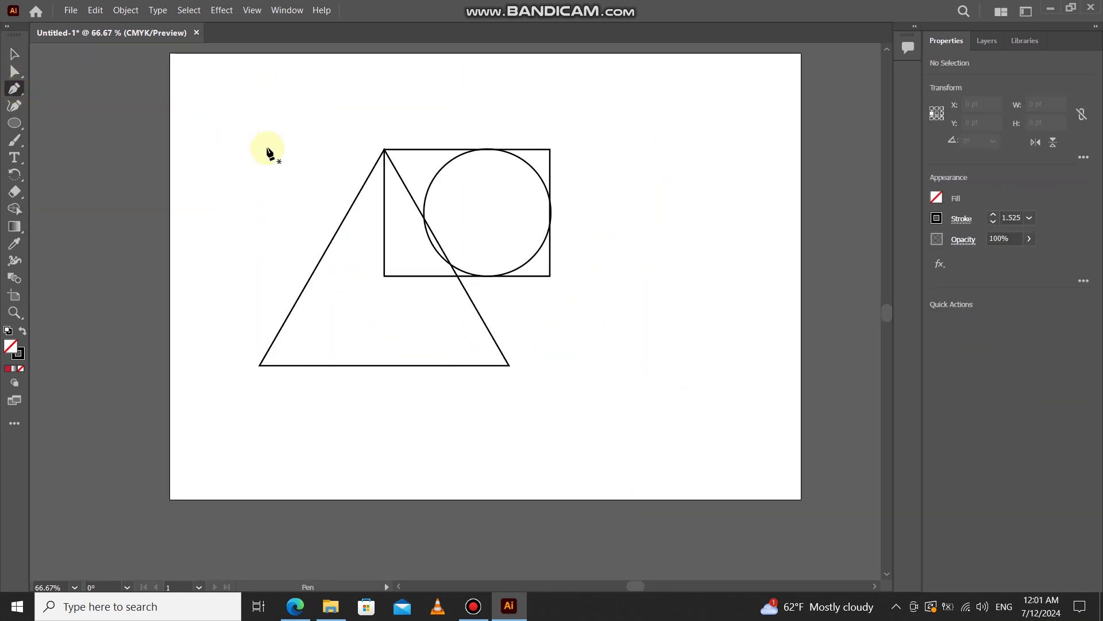
scroll(494, 218, up, 1)
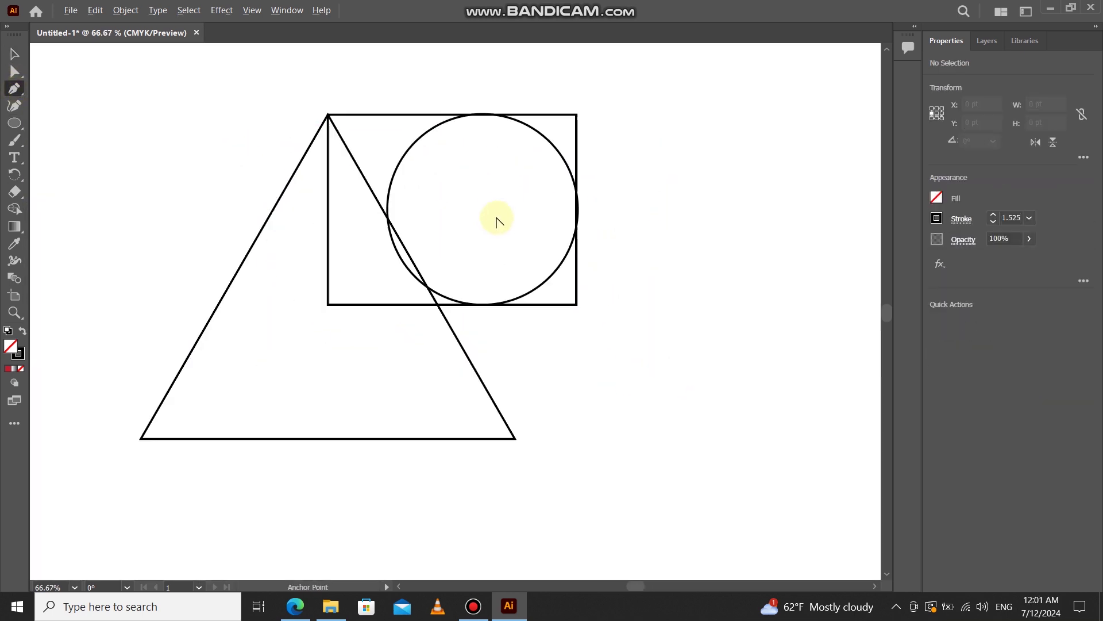
click(328, 209)
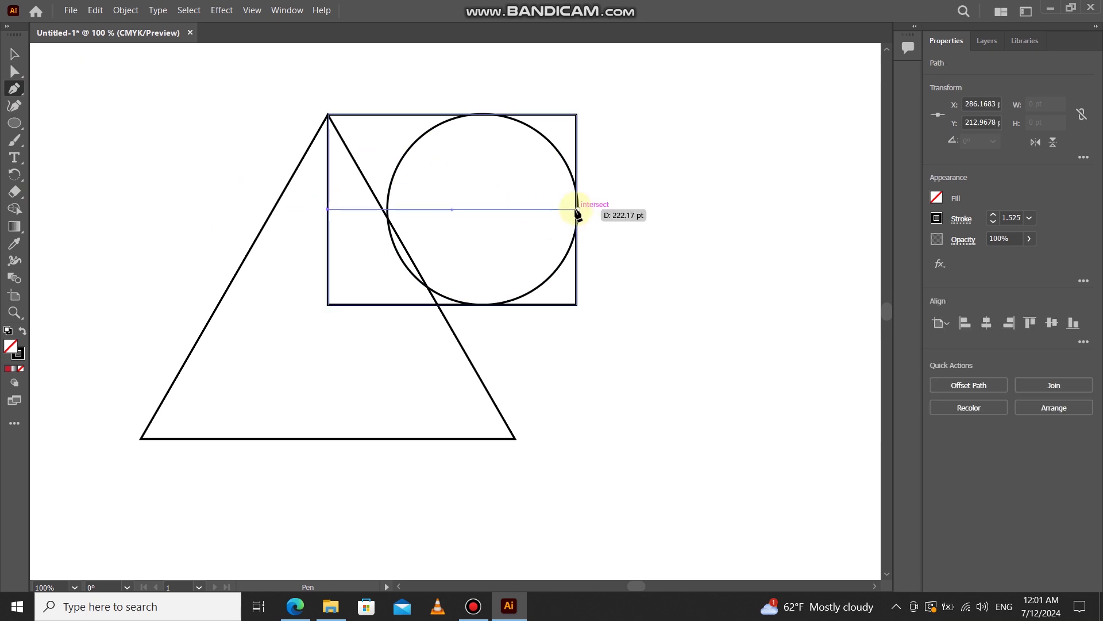
click(578, 210)
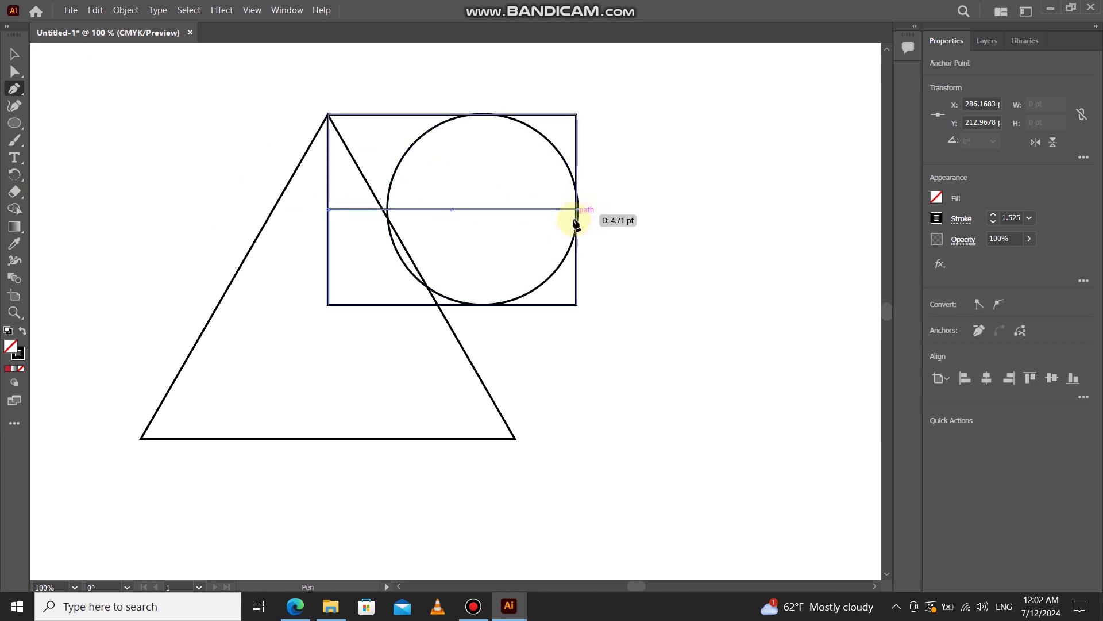
scroll(538, 221, up, 1)
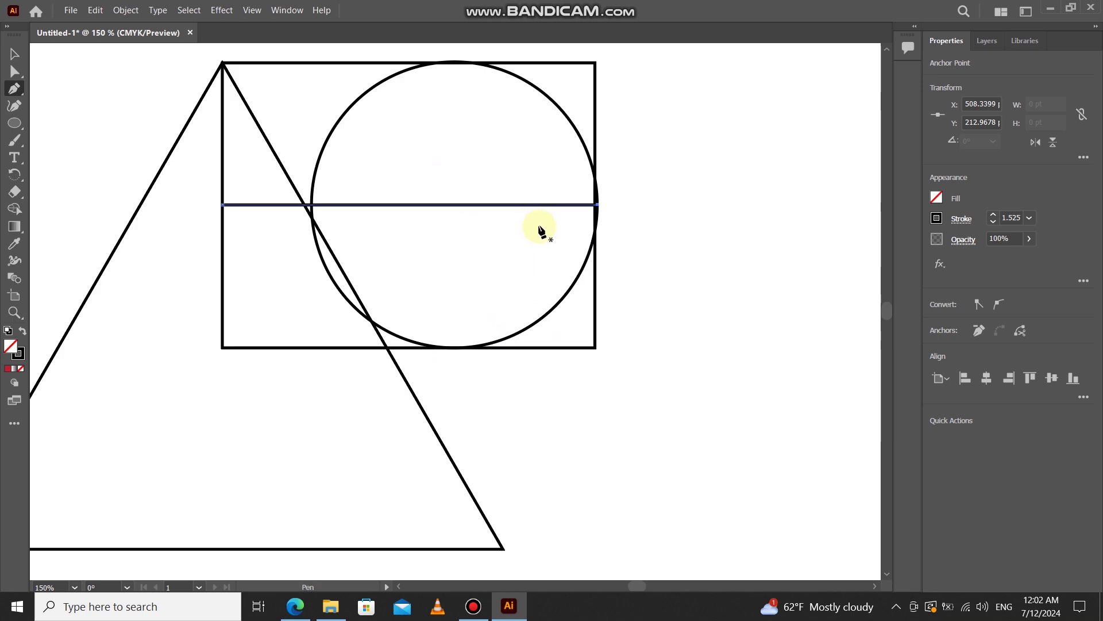
scroll(533, 233, down, 1)
click(15, 54)
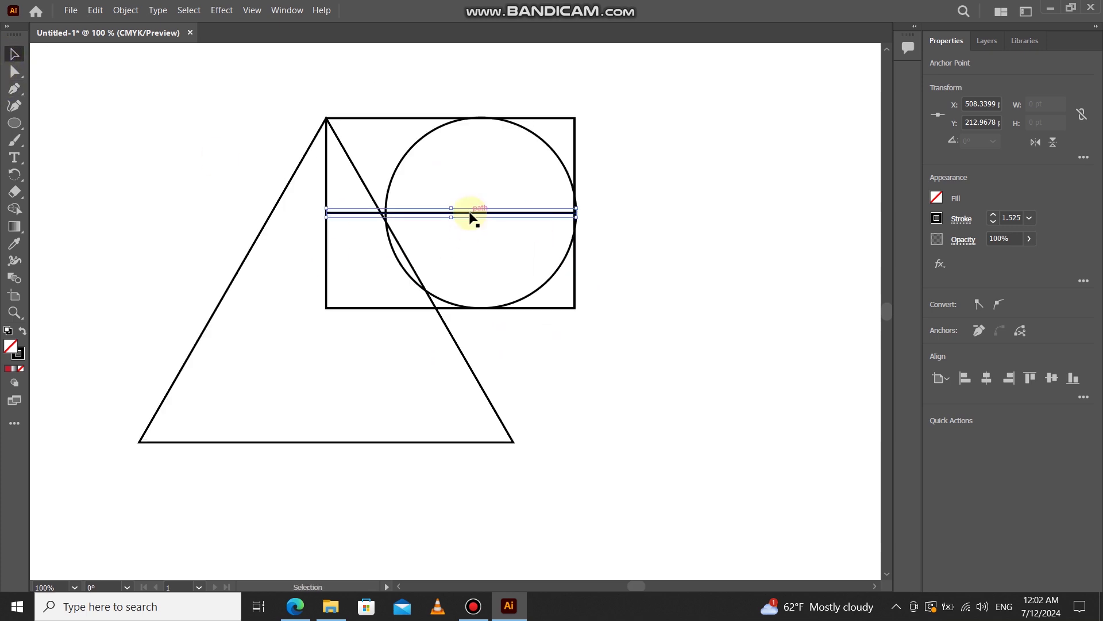
drag(469, 213, 480, 194)
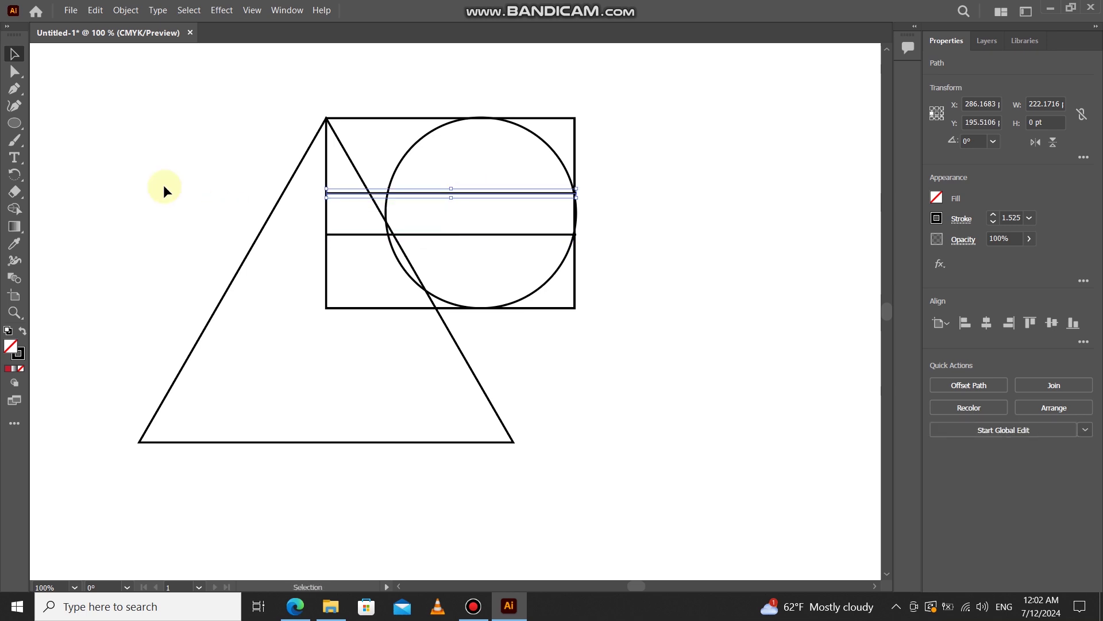
- Draw a circle about 37 pt in diameter between the two horizontal lines, centered in the large circle
click(163, 184)
click(15, 123)
drag(443, 196, 480, 213)
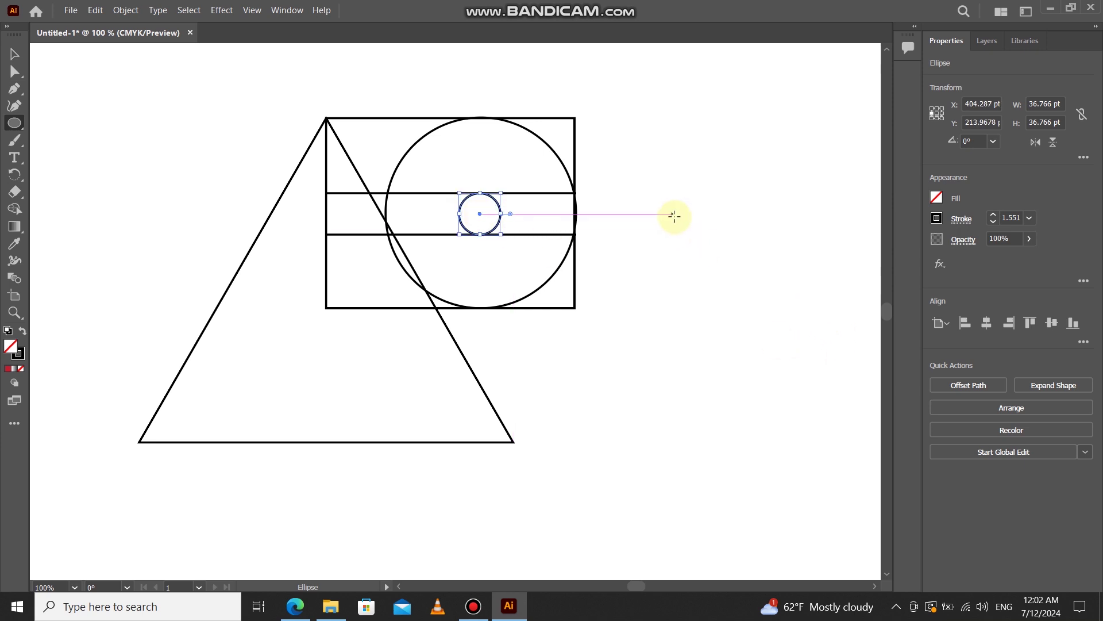
- Draw a straight line from the triangle's bottom-right corner along its right side, extending past the apex
click(14, 88)
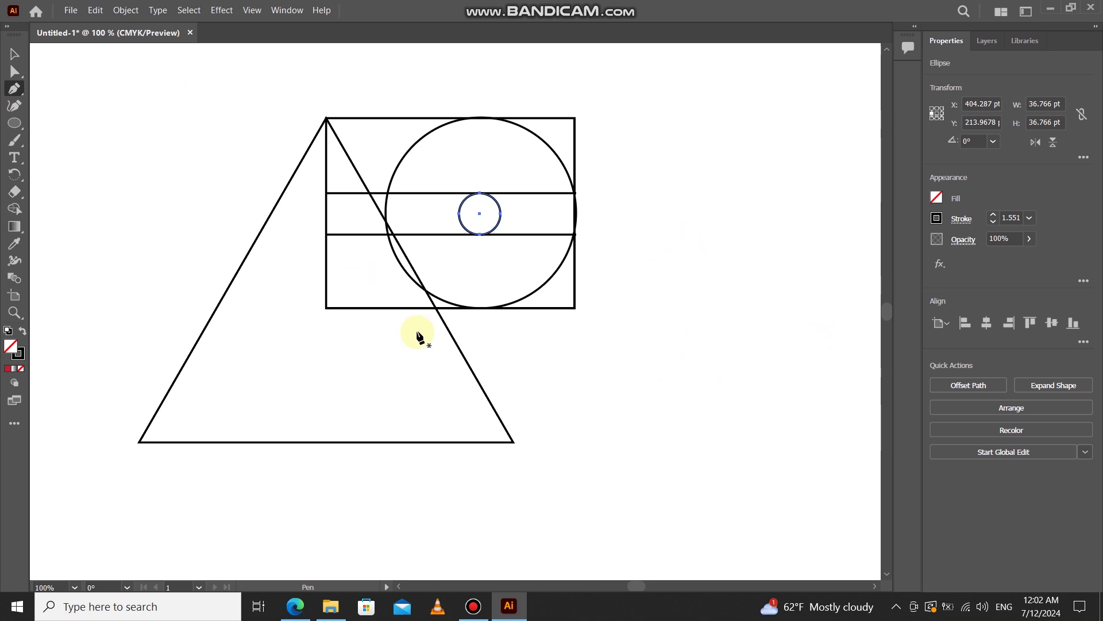
scroll(406, 323, down, 1)
scroll(353, 319, up, 1)
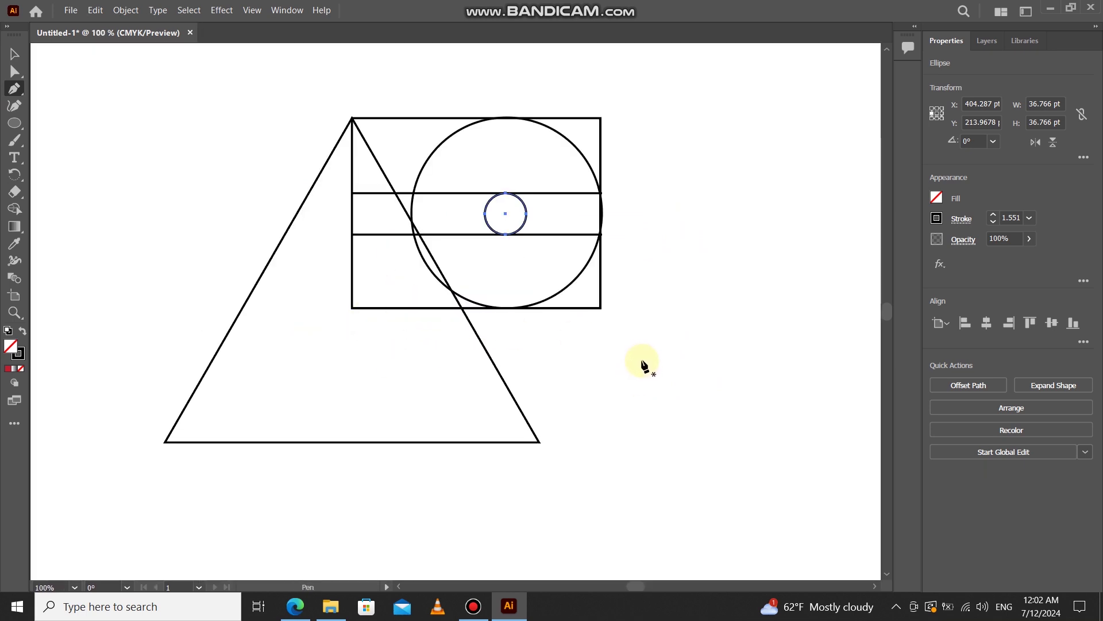
click(458, 443)
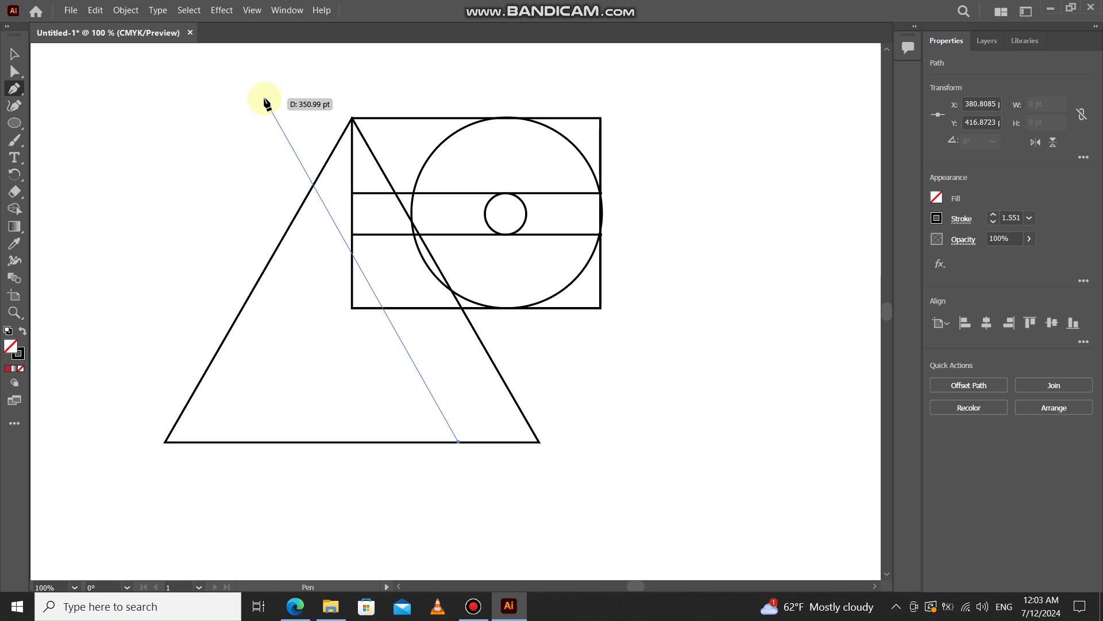
key(ctrl+z)
click(540, 442)
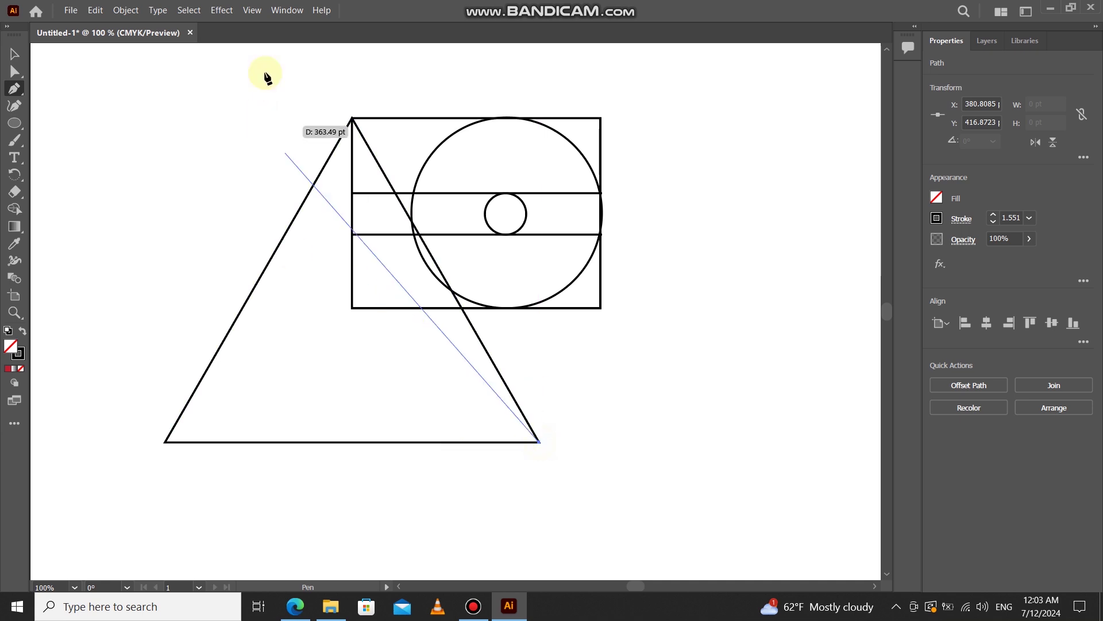
click(315, 53)
scroll(305, 69, up, 1)
key(Escape)
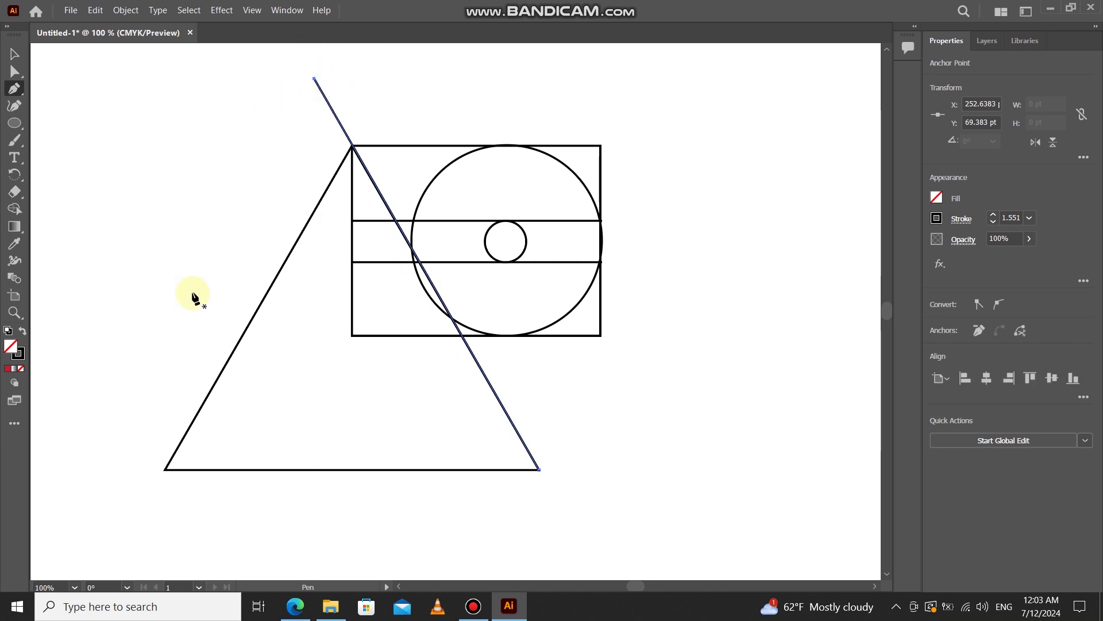
- Draw a straight line from the triangle's bottom-left corner along its left side, extending past the apex
click(165, 442)
click(353, 146)
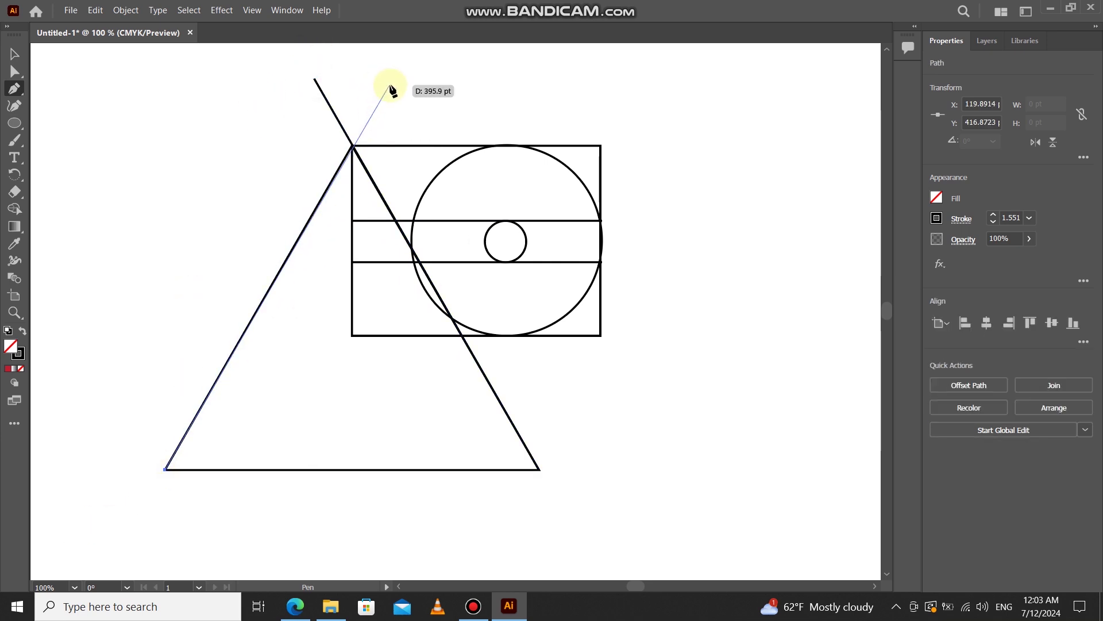
click(389, 83)
- Move both diagonal lines inward, parallel to the triangle's sides, so they cross inside the triangle on the rectangle's left edge
click(14, 54)
drag(241, 344, 308, 364)
drag(503, 409, 431, 435)
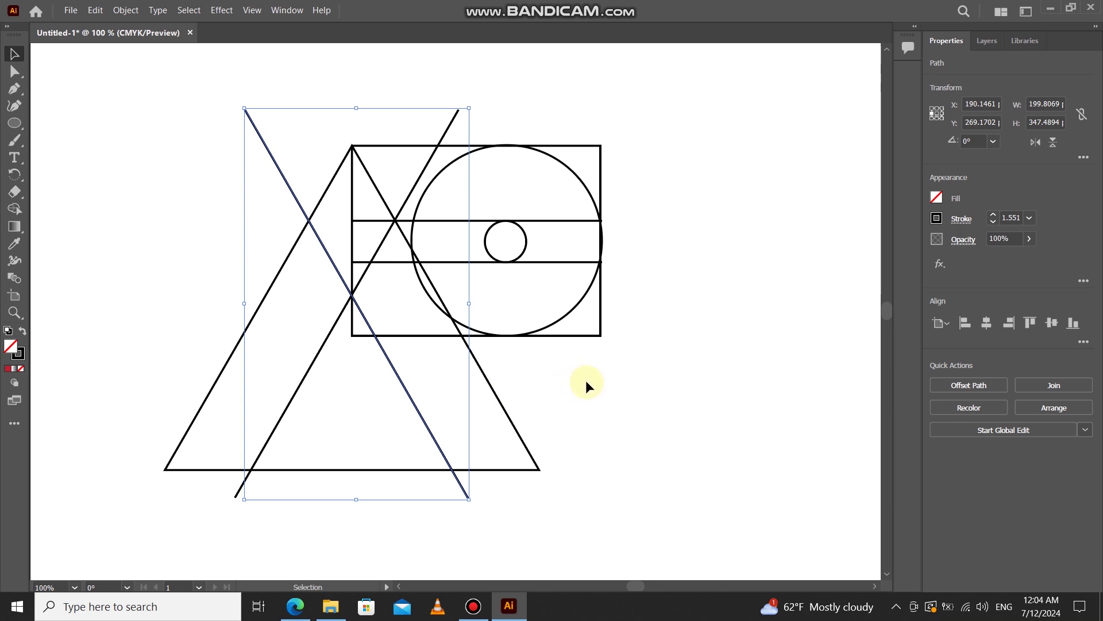
drag(294, 398, 343, 404)
key(ctrl+z)
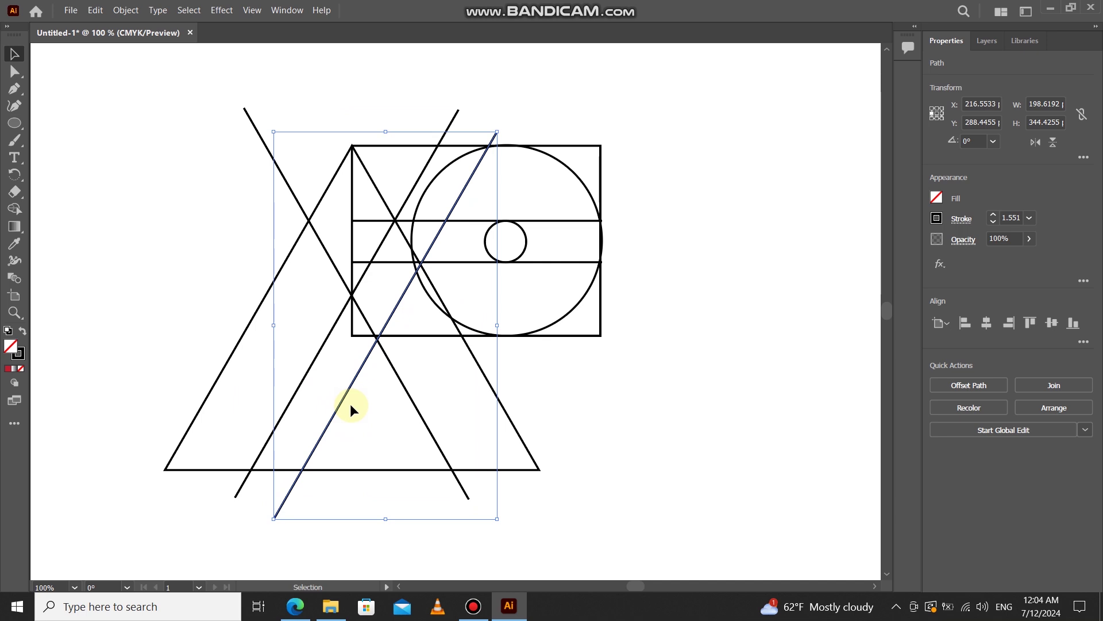
drag(351, 405, 403, 436)
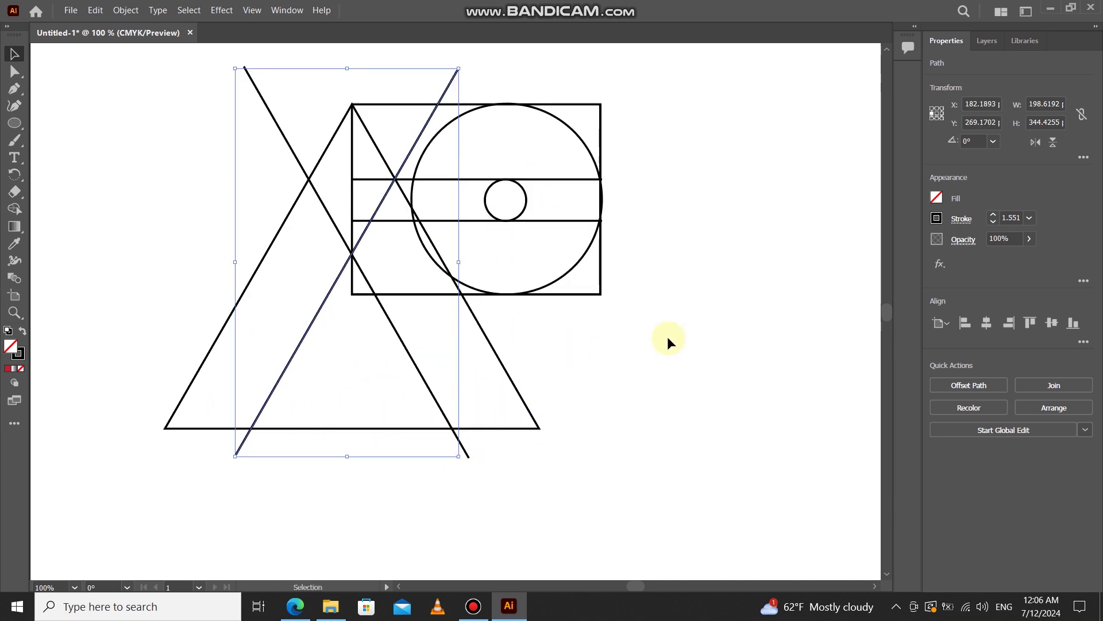
- Add three parallel copies of the rising diagonal line to its right, offsetting the last copy horizontally by about 42 pt
drag(296, 353, 385, 434)
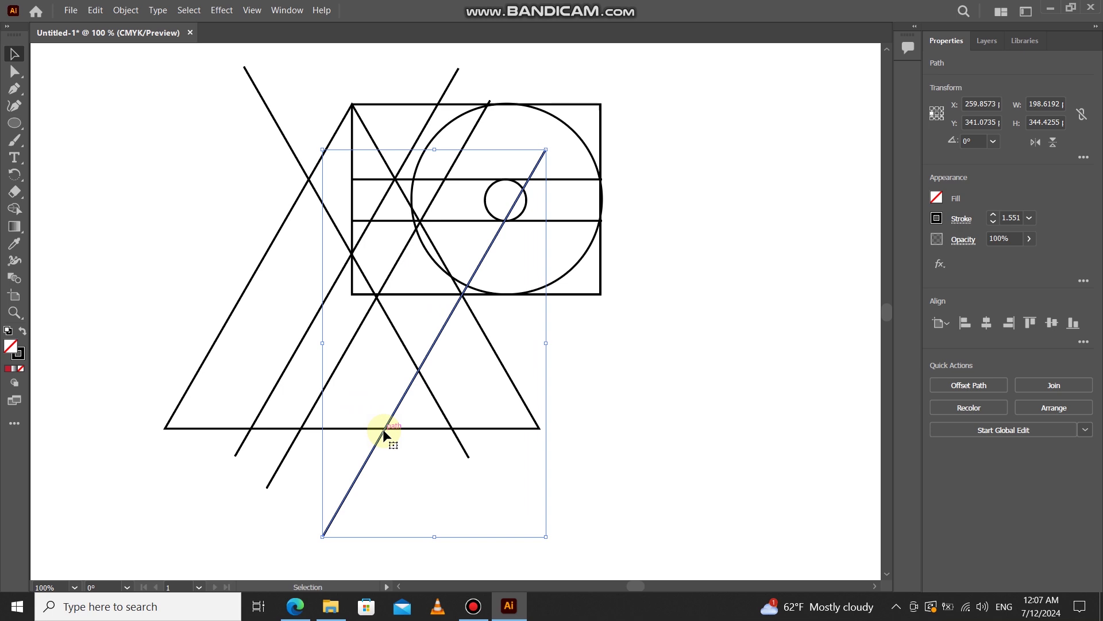
drag(399, 413, 444, 415)
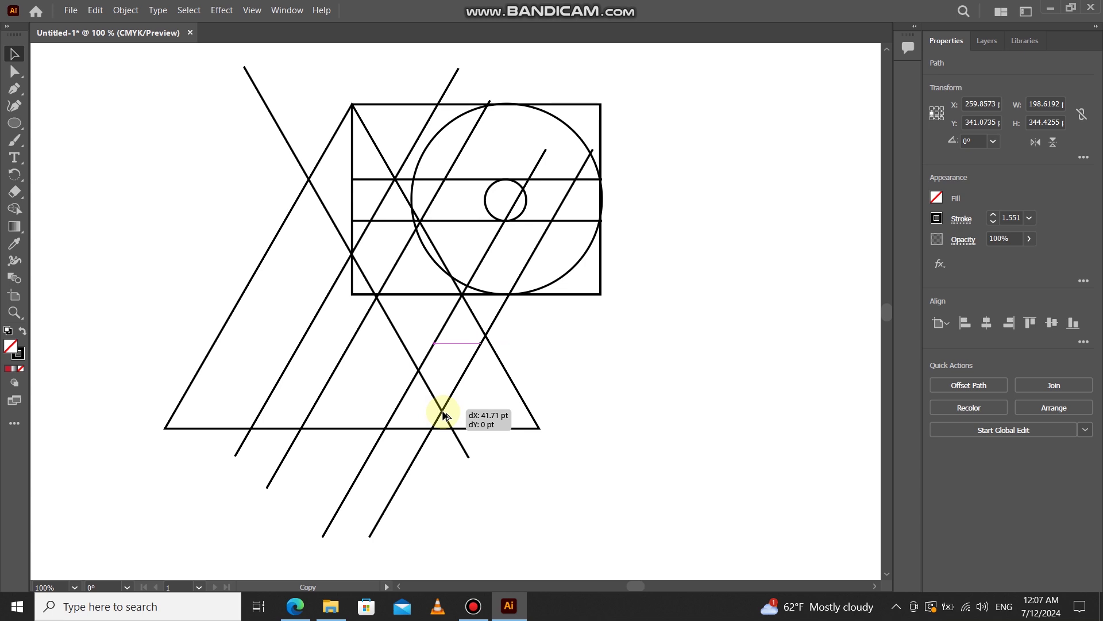
drag(442, 411, 443, 412)
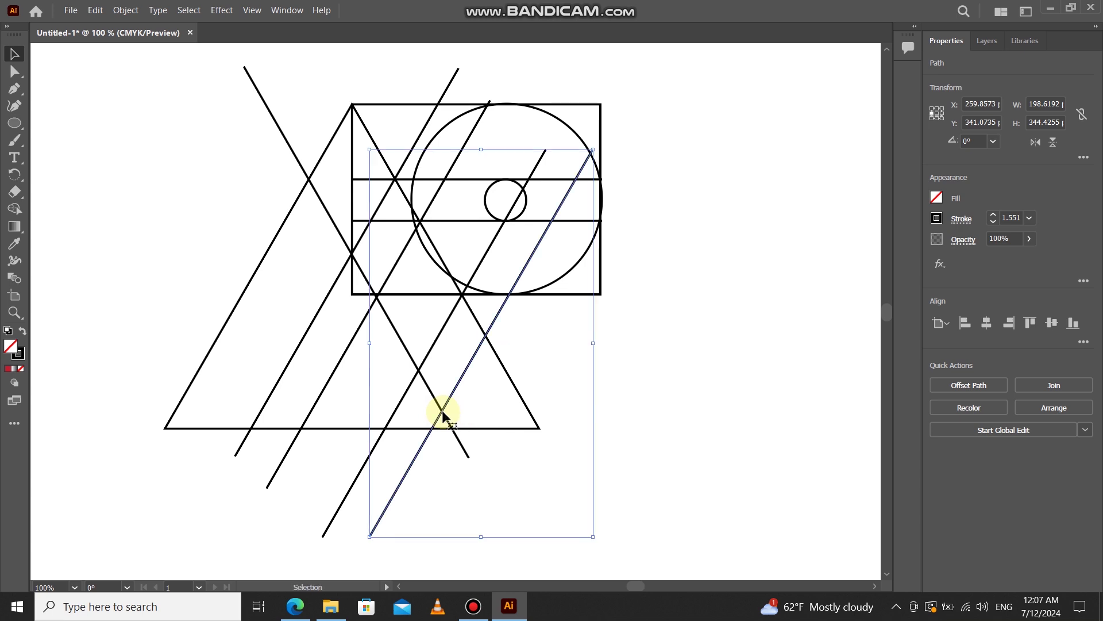
- Select the whole construction grid for the Shape Builder tool and set the fill to black
scroll(580, 395, up, 2)
scroll(577, 395, down, 1)
scroll(478, 390, down, 1)
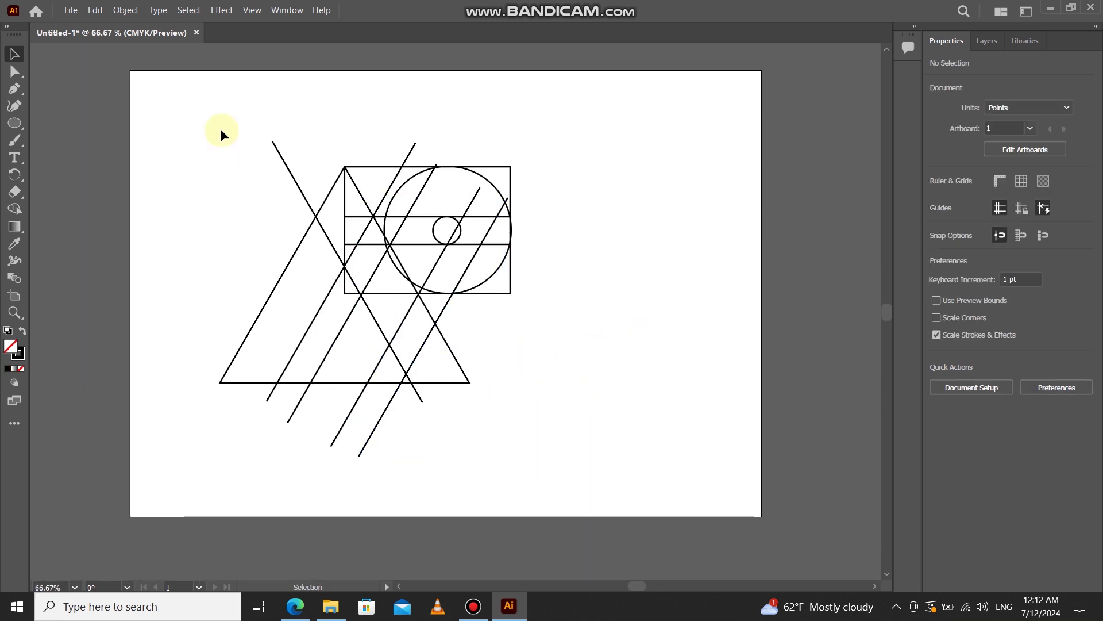
drag(232, 381, 609, 458)
click(14, 209)
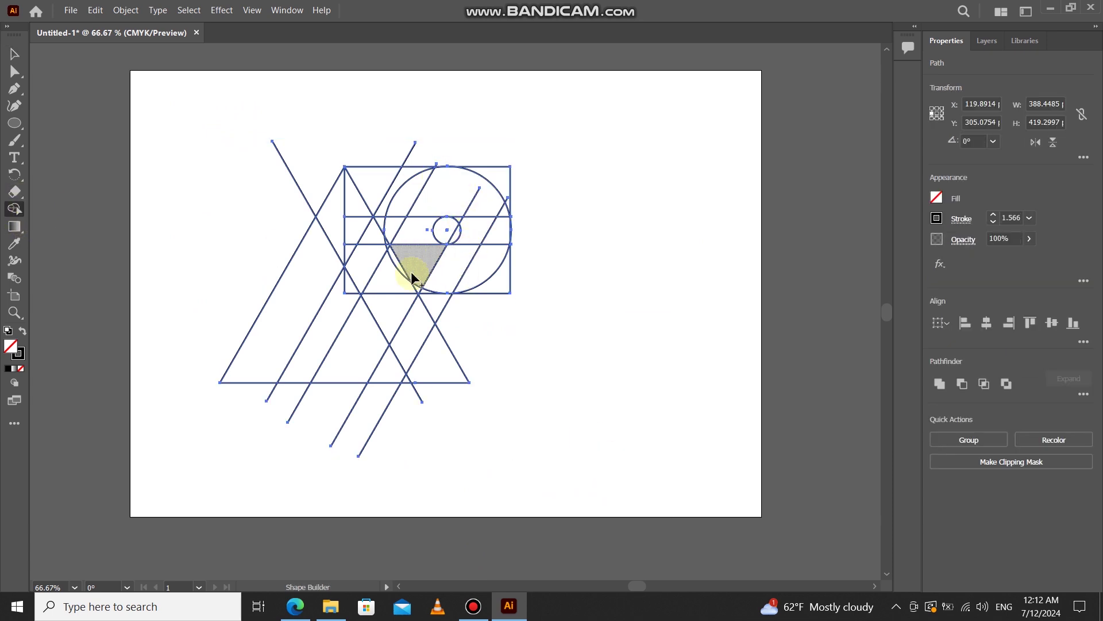
click(936, 197)
click(809, 249)
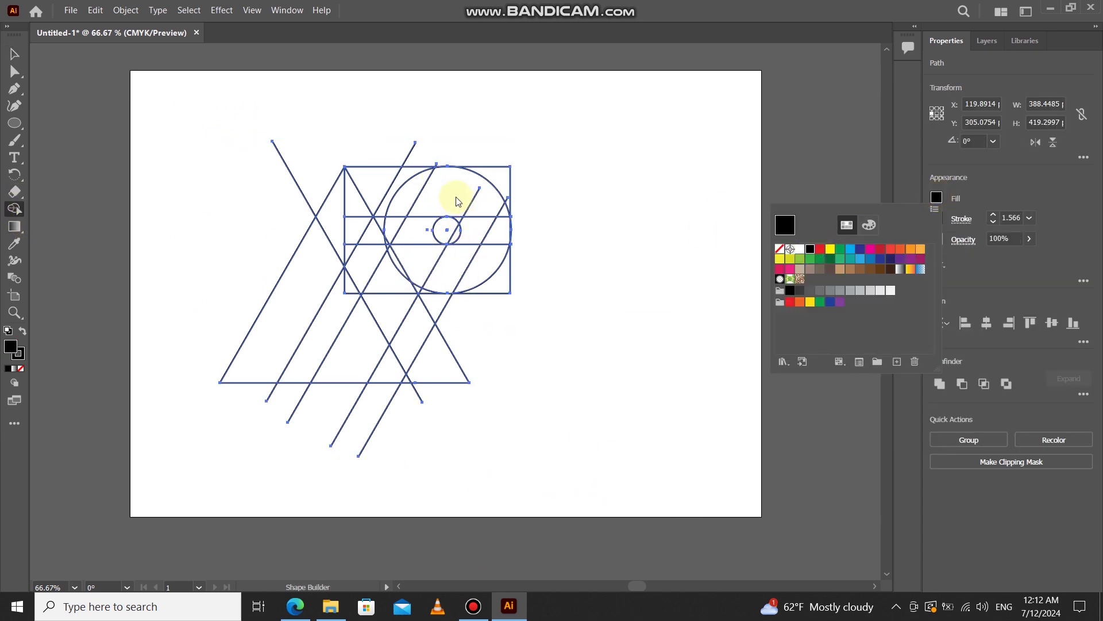
- Merge the slanted leg, upper band, bowl and diamond tip into one black letter shape, including the gaps at the bowl's outer edge and counter's inner corner
mouse_move(318, 244)
mouse_down()
mouse_move(351, 196)
mouse_move(462, 191)
mouse_up()
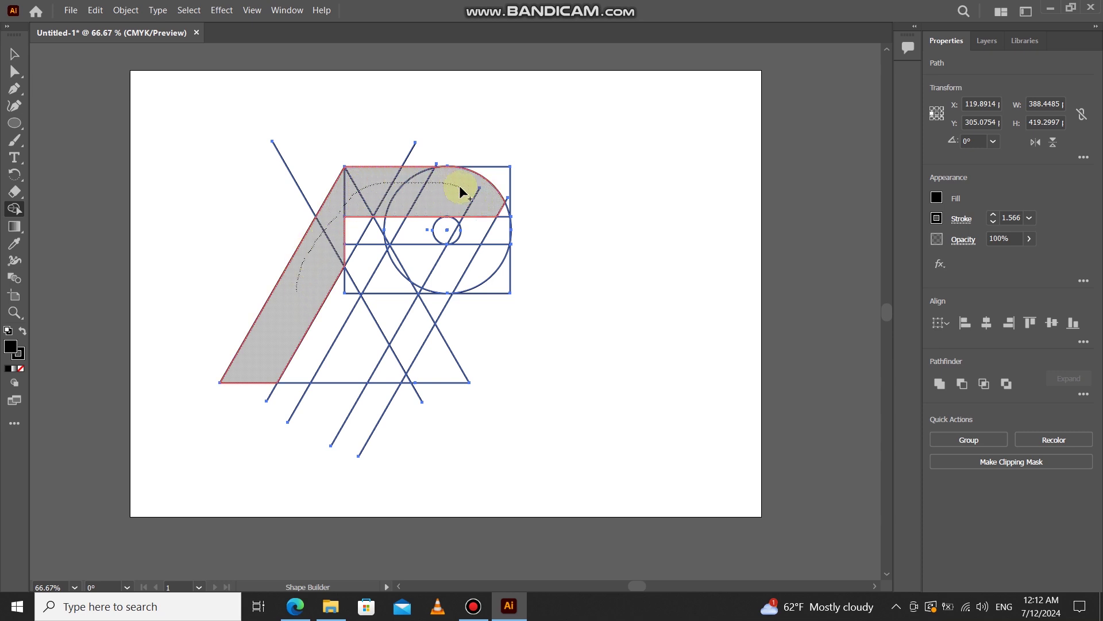
mouse_move(454, 270)
mouse_down()
mouse_move(402, 267)
mouse_move(389, 291)
mouse_up()
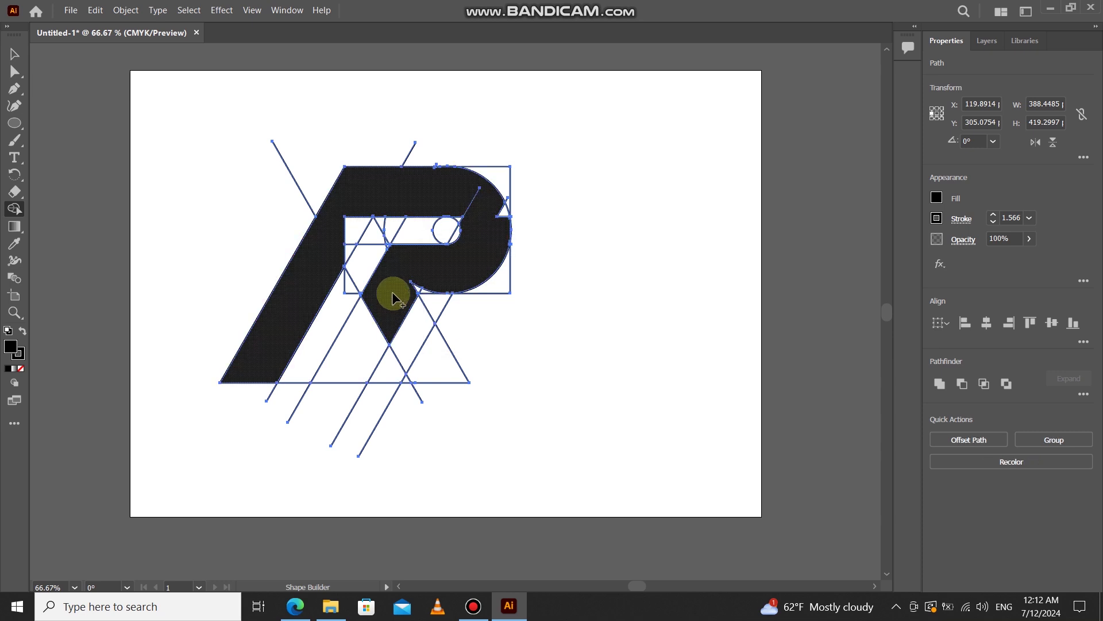
scroll(468, 216, up, 3)
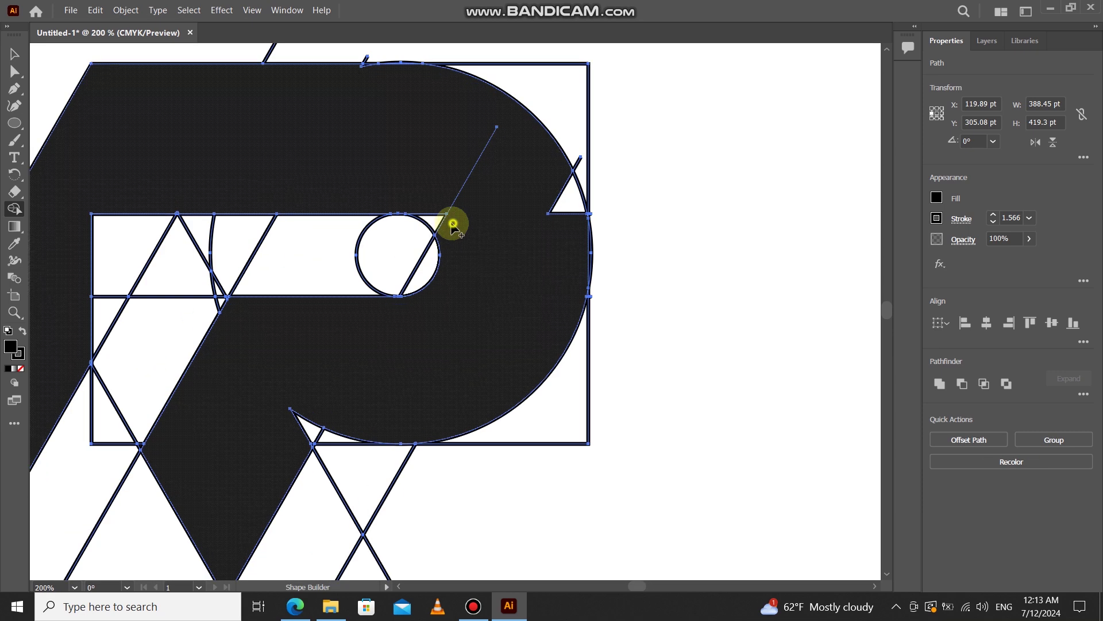
click(568, 193)
scroll(581, 257, up, 2)
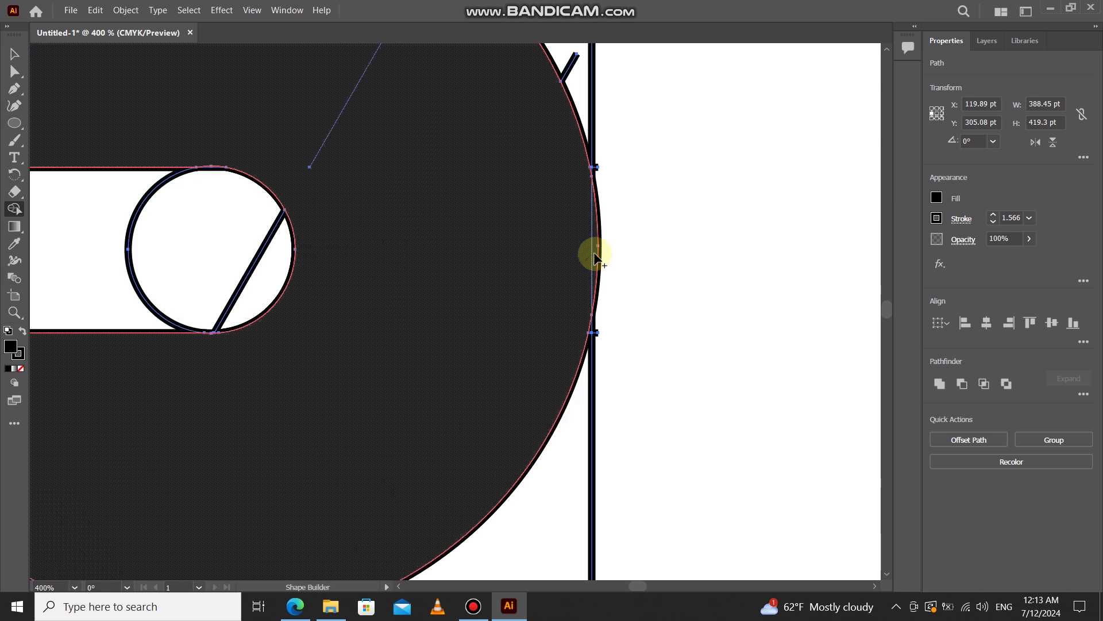
scroll(555, 254, down, 3)
click(206, 279)
- Merge the notch beneath the bowl into the letter and fill the small triangle at the grid's lower-right corner black
scroll(408, 117, up, 4)
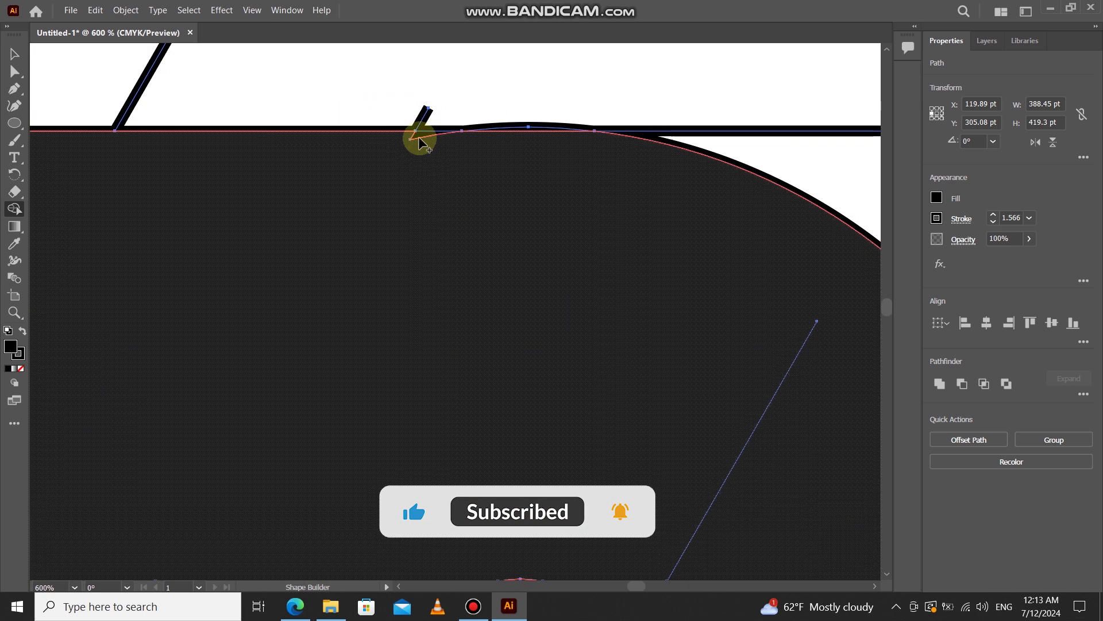
scroll(419, 155, down, 5)
scroll(419, 254, up, 2)
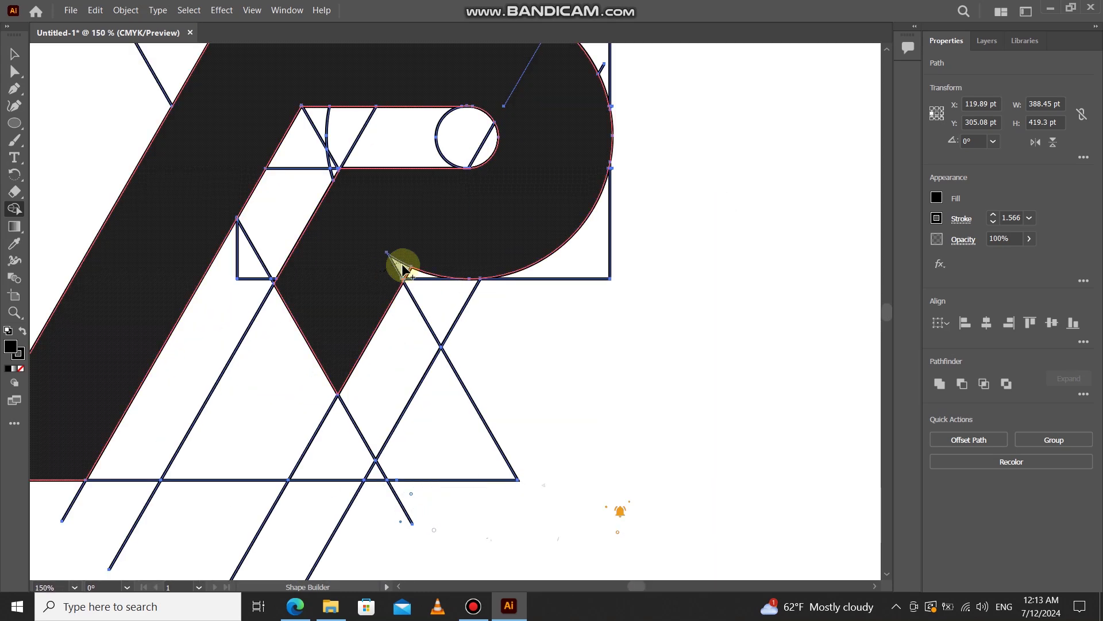
drag(413, 269, 414, 271)
click(438, 438)
scroll(550, 359, up, 2)
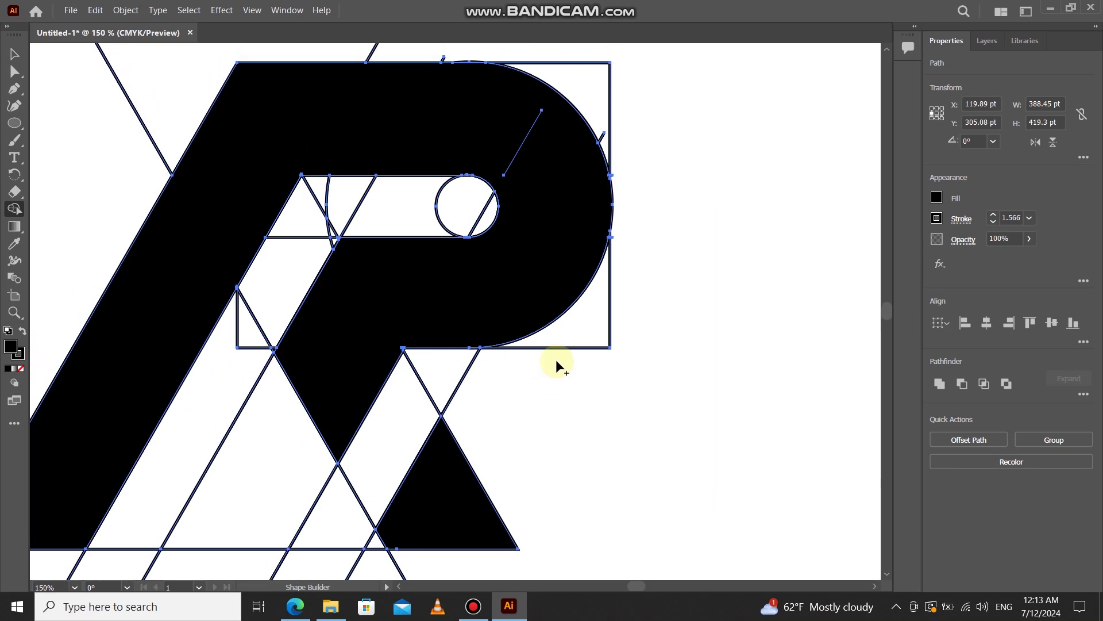
- Inspect the letter's outer edges, the corners of its counter and the small circle's rim for unmerged slivers
scroll(477, 344, up, 3)
scroll(437, 364, down, 3)
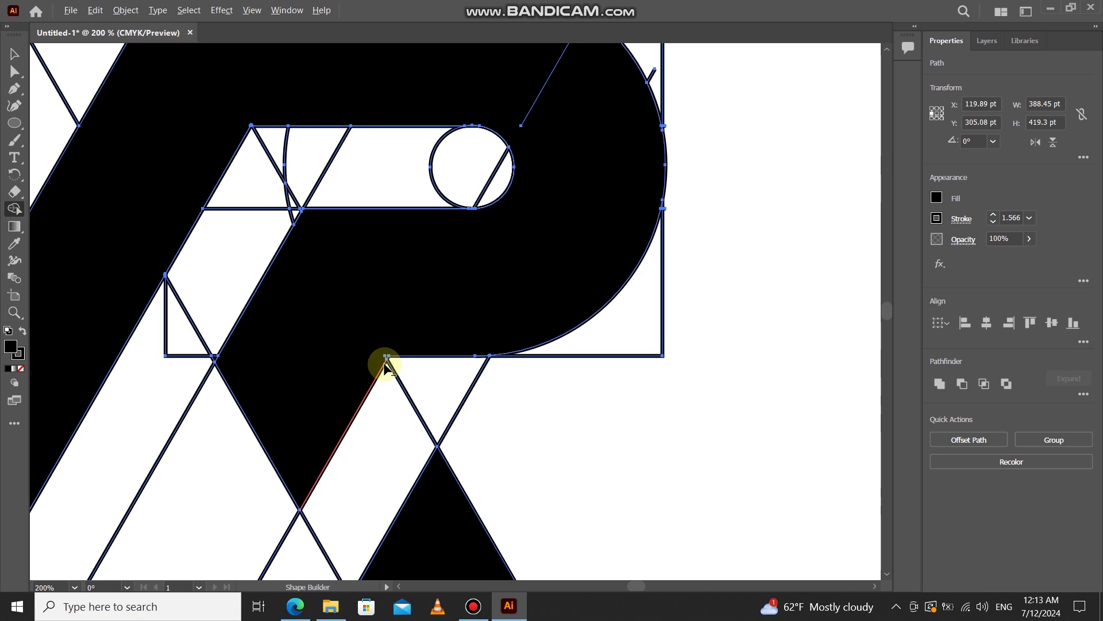
scroll(384, 364, up, 5)
scroll(395, 359, down, 4)
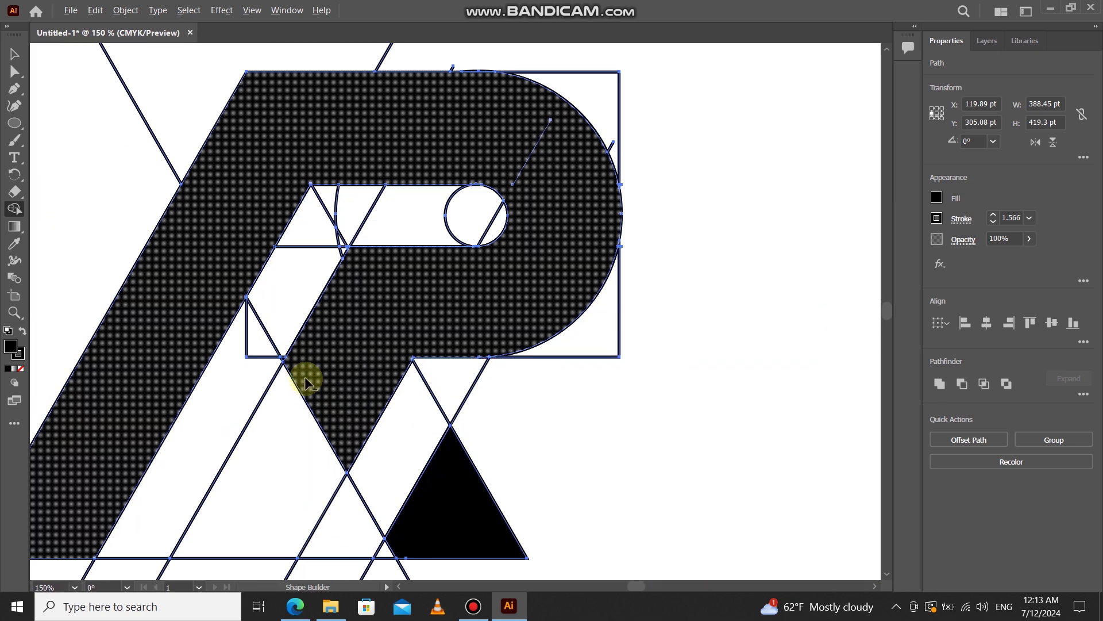
scroll(313, 368, up, 3)
scroll(321, 351, down, 4)
scroll(338, 201, up, 6)
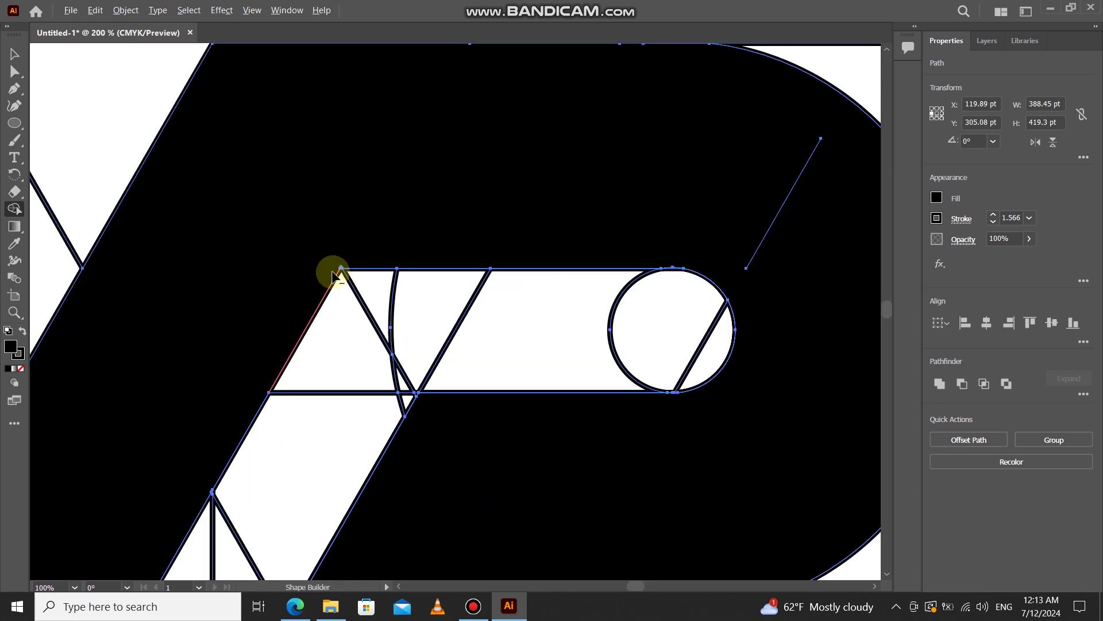
scroll(315, 237, down, 1)
scroll(552, 239, up, 5)
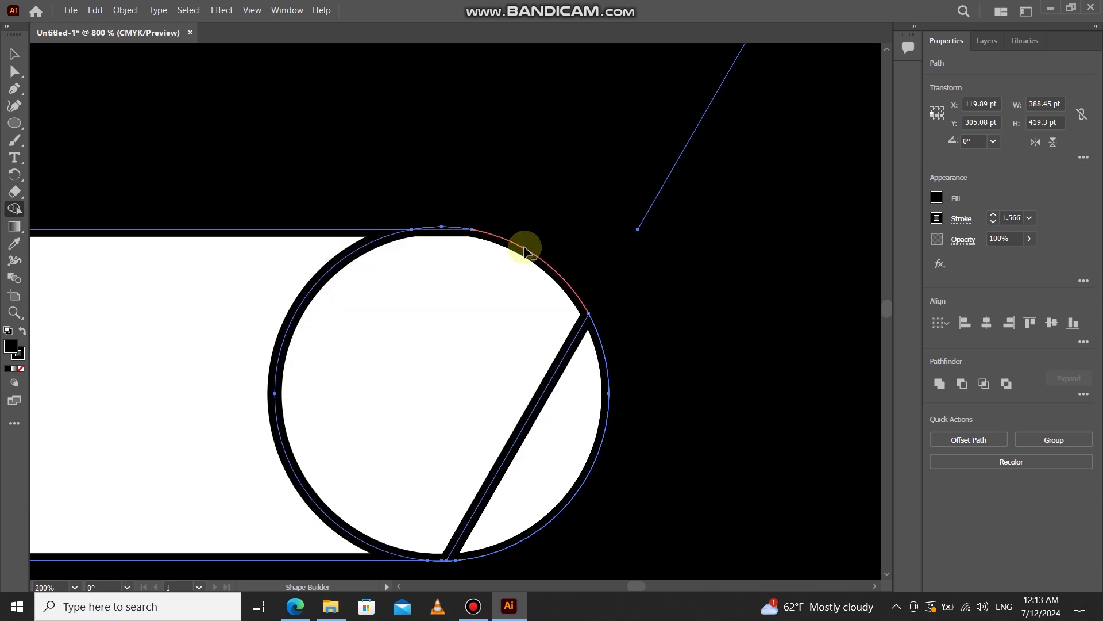
scroll(434, 241, up, 2)
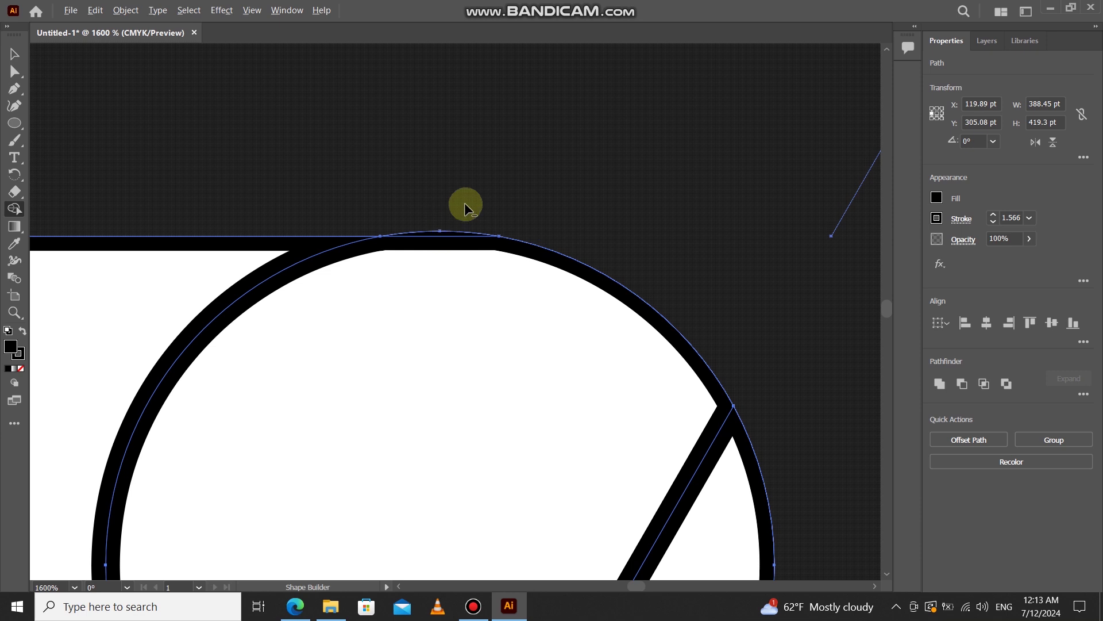
scroll(466, 209, down, 5)
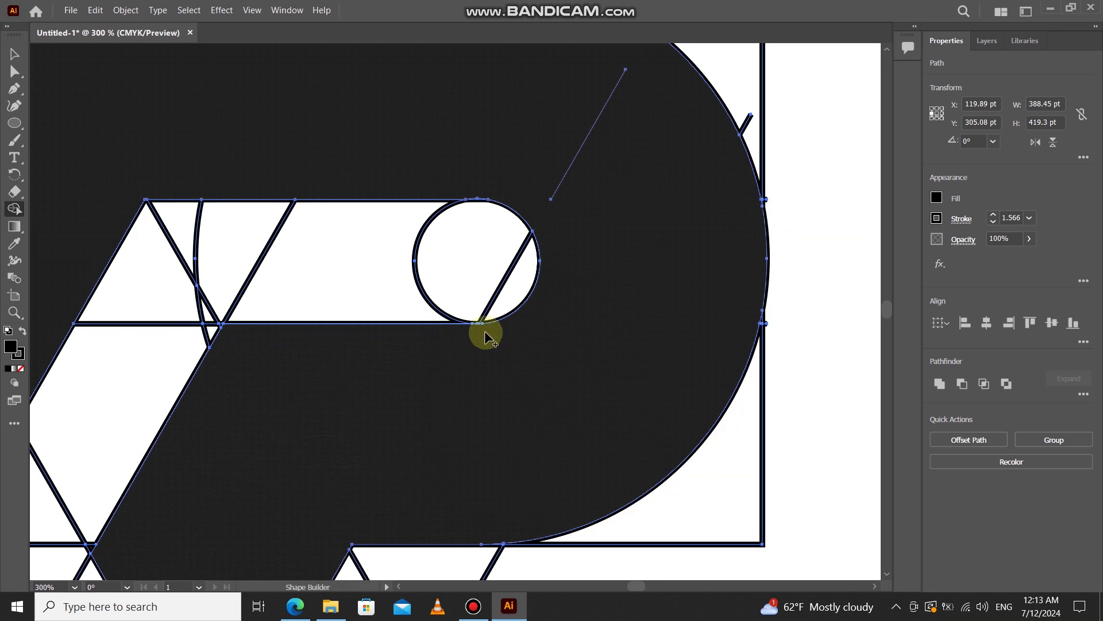
scroll(485, 336, up, 4)
scroll(485, 368, down, 3)
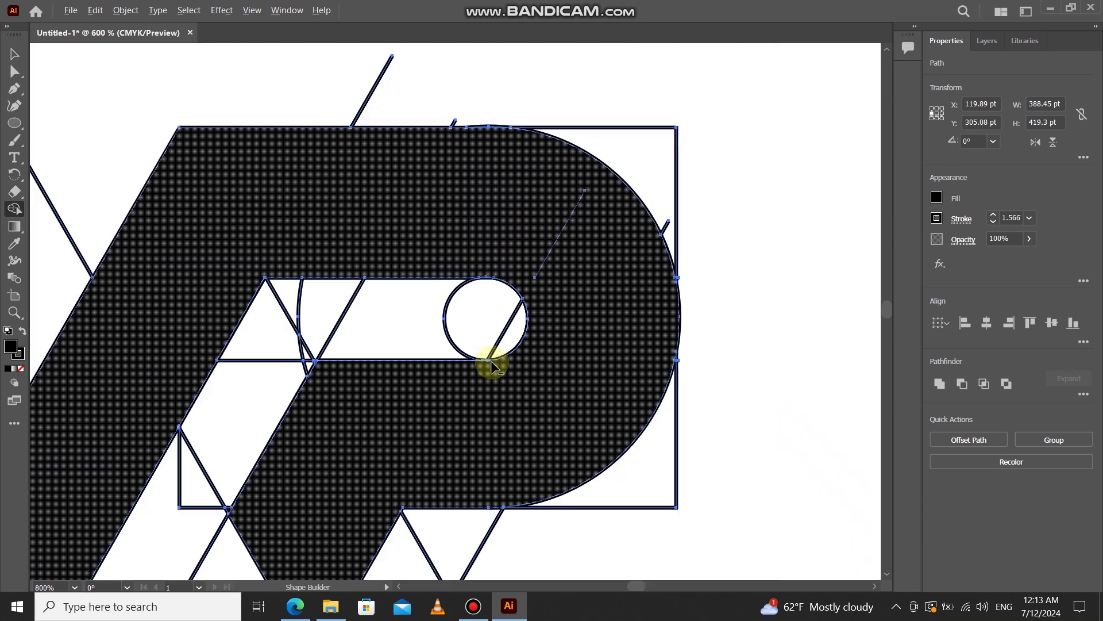
scroll(493, 366, down, 7)
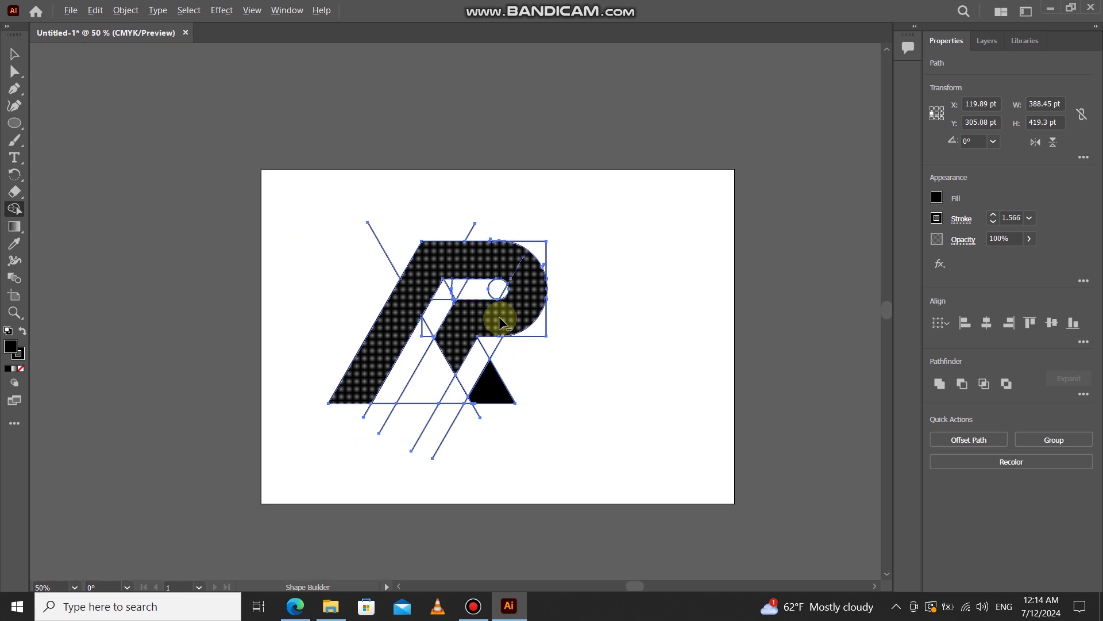
- Move the black letter and triangle off the construction grid, and delete all leftover guide lines and outlines
click(14, 53)
click(221, 195)
key(ctrl+=)
click(319, 391)
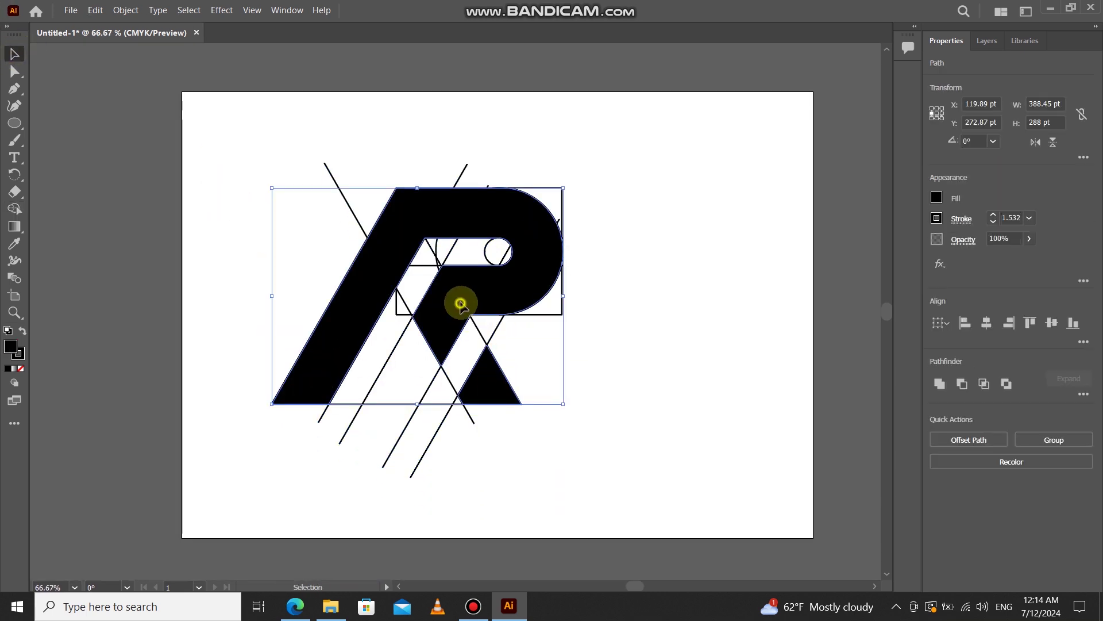
drag(458, 300, 172, 197)
drag(318, 473, 314, 475)
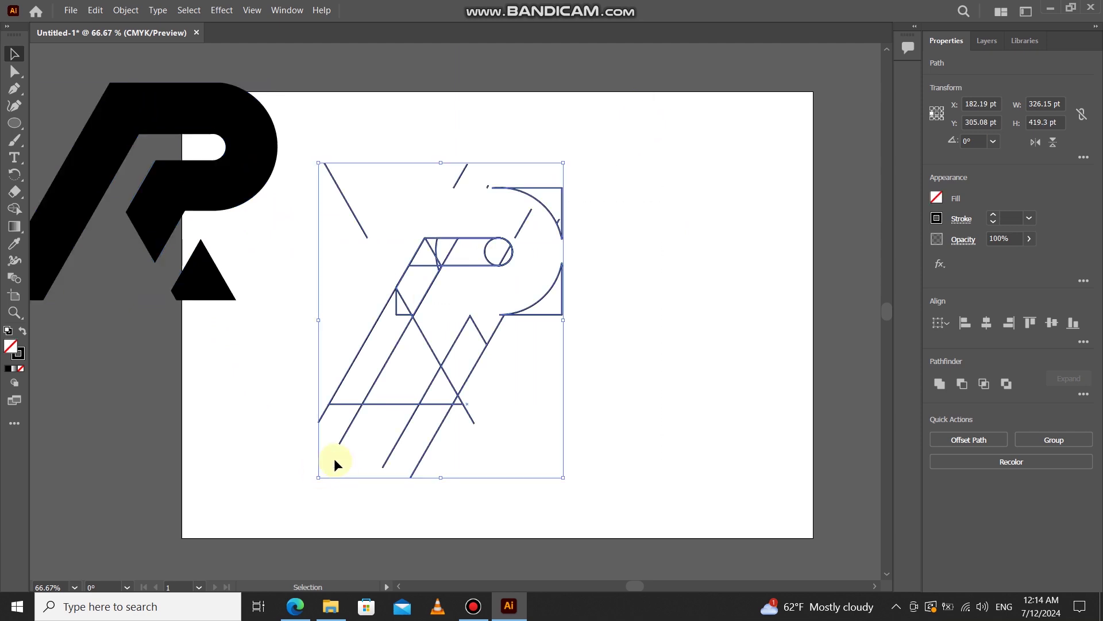
key(Delete)
- Move the black letter and triangle together back to the middle of the artboard
drag(409, 102, 101, 349)
drag(162, 230, 506, 334)
click(683, 352)
drag(685, 349, 634, 342)
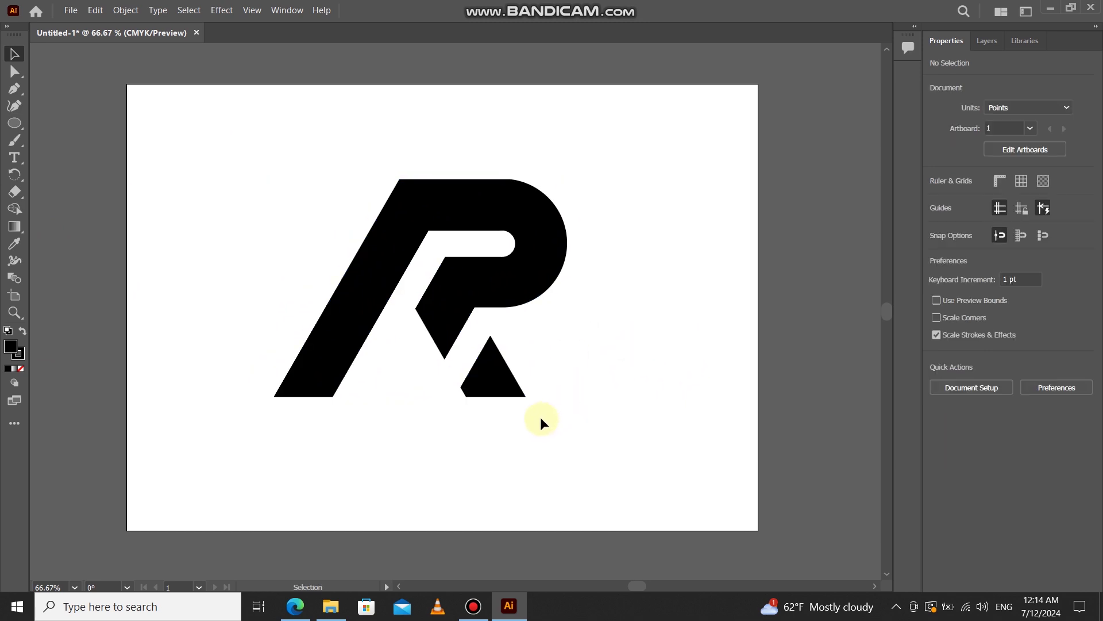
- Change the small triangle's fill to dark red
scroll(512, 241, up, 3)
scroll(509, 242, down, 3)
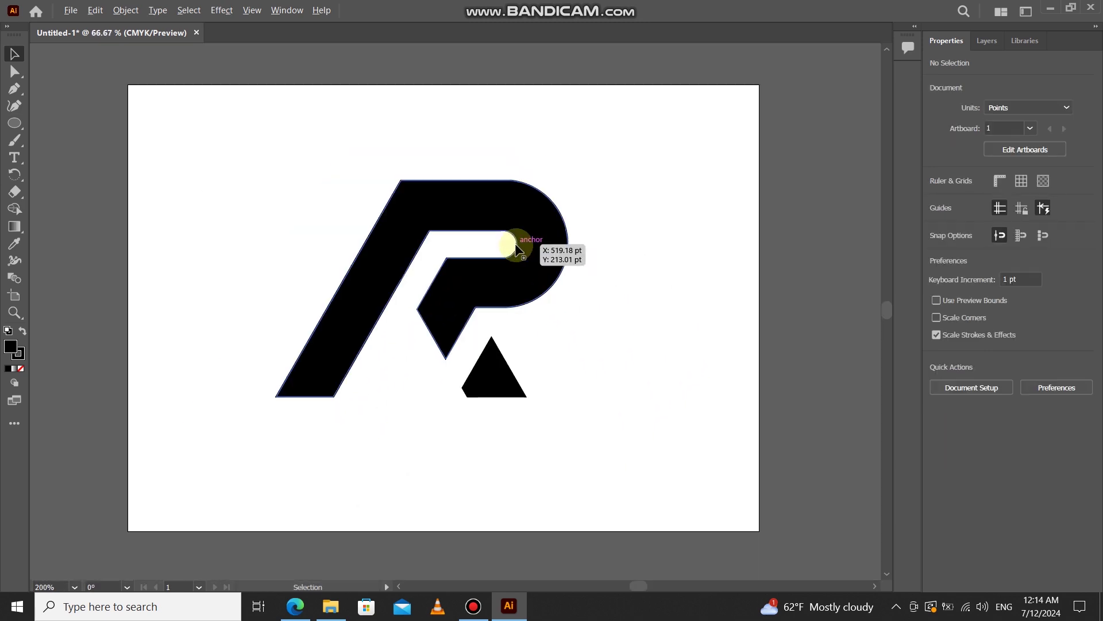
click(509, 368)
click(936, 198)
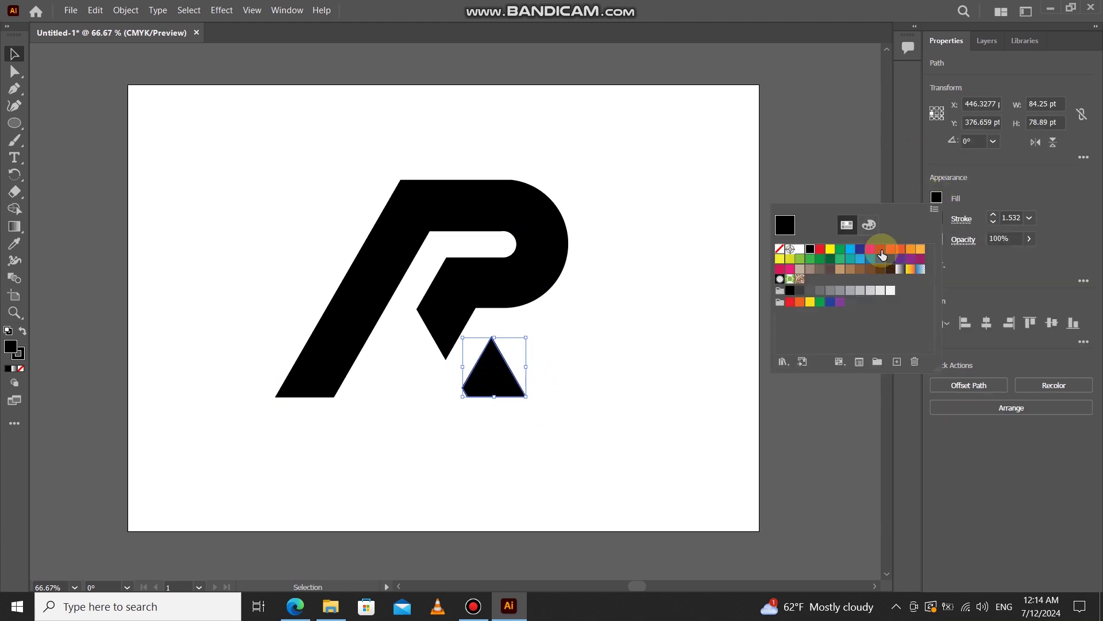
click(880, 249)
click(614, 310)
click(633, 317)
scroll(633, 318, up, 1)
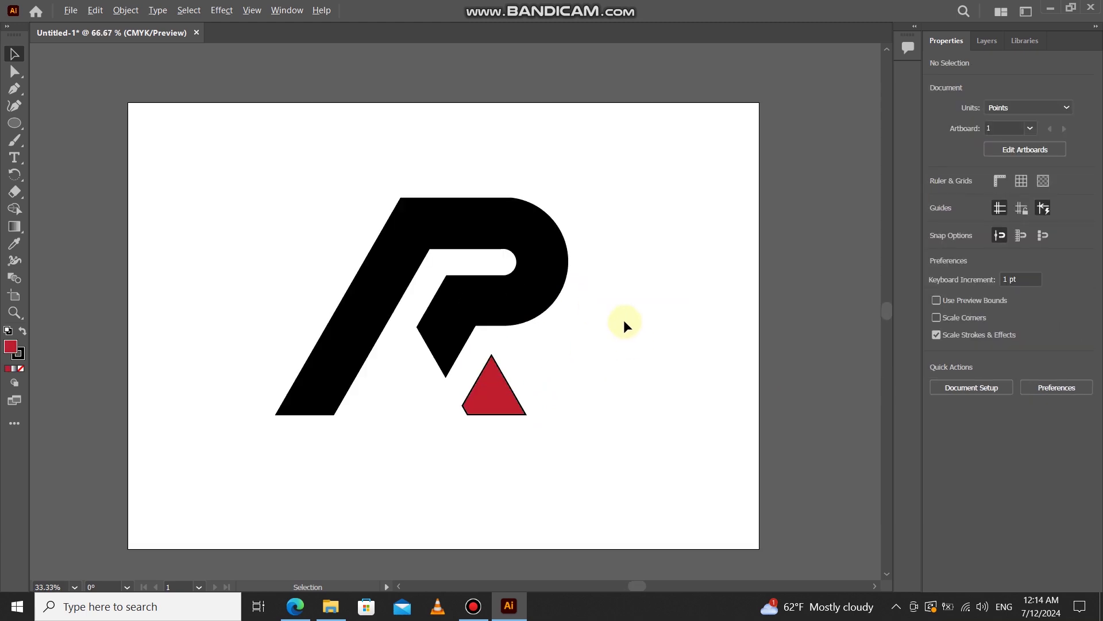
scroll(623, 319, down, 1)
scroll(512, 352, up, 1)
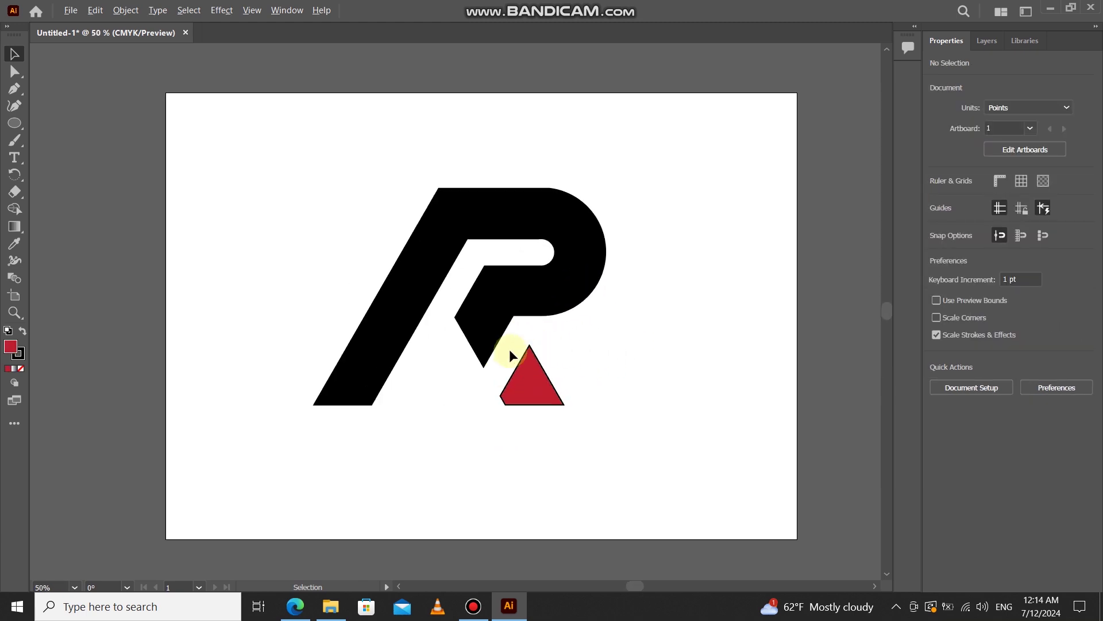
scroll(512, 350, up, 1)
scroll(513, 350, down, 1)
scroll(513, 350, up, 1)
scroll(513, 350, down, 1)
key(space)
drag(608, 350, 575, 349)
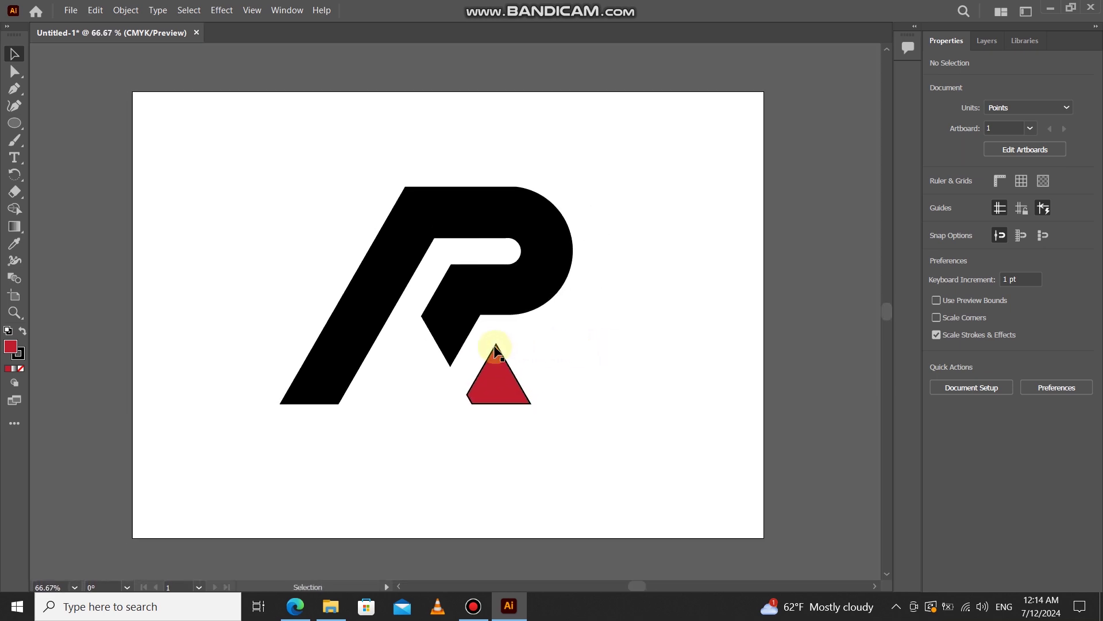
- Remove the stroke from both the black letter shape and the red triangle
drag(287, 154, 724, 477)
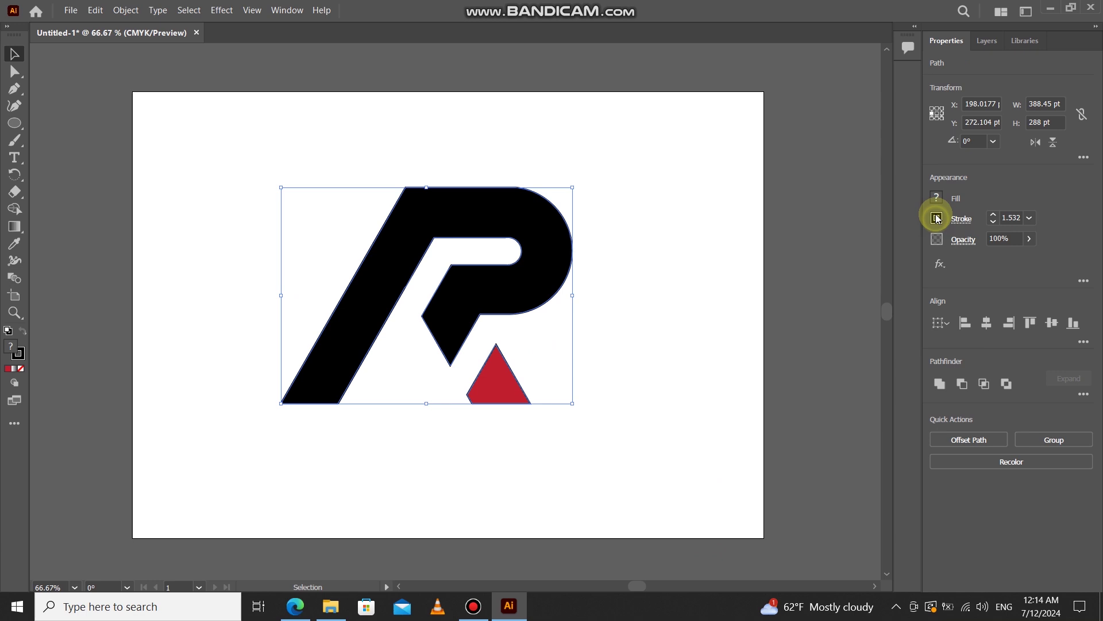
click(937, 218)
click(784, 275)
click(715, 315)
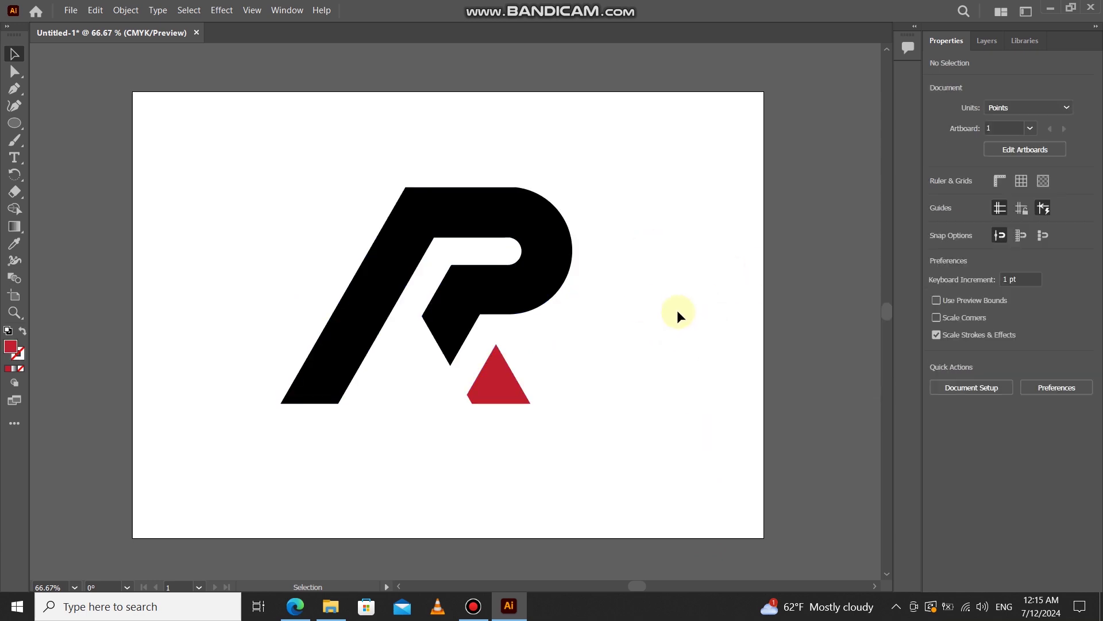
scroll(677, 309, down, 1)
scroll(670, 345, down, 1)
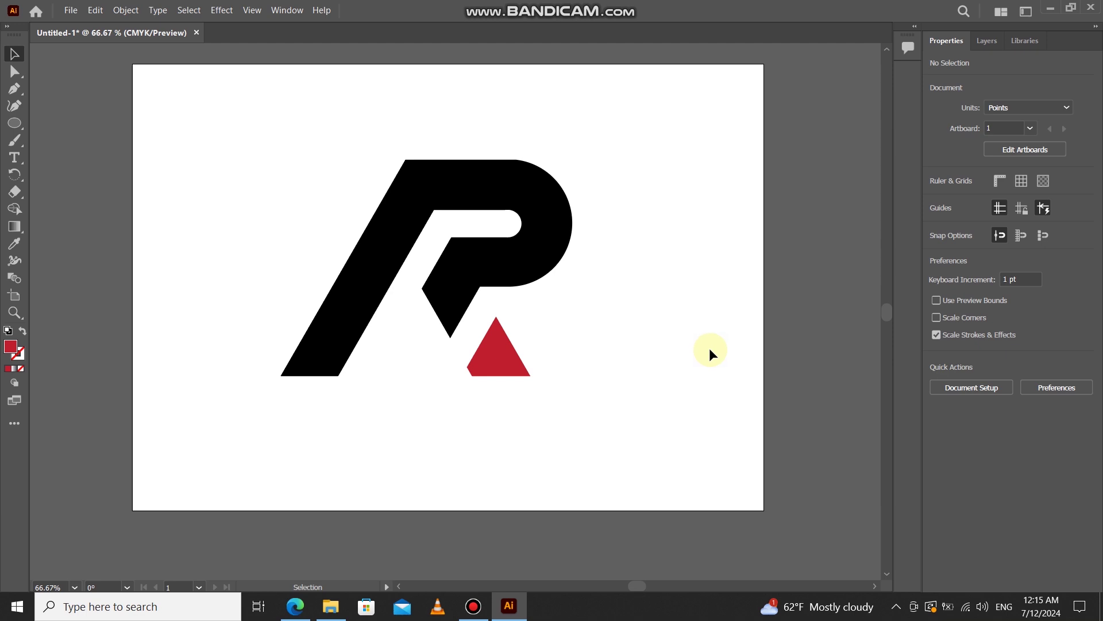
scroll(710, 347, up, 2)
scroll(709, 347, down, 1)
scroll(709, 347, up, 1)
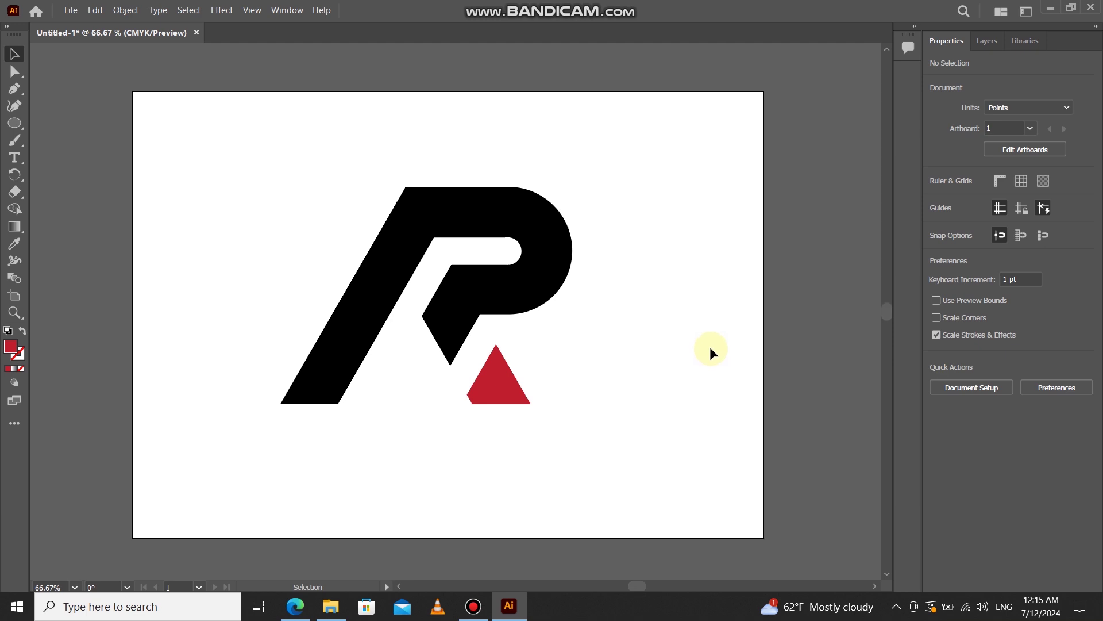
scroll(709, 347, down, 1)
scroll(709, 347, up, 1)
scroll(710, 347, down, 1)
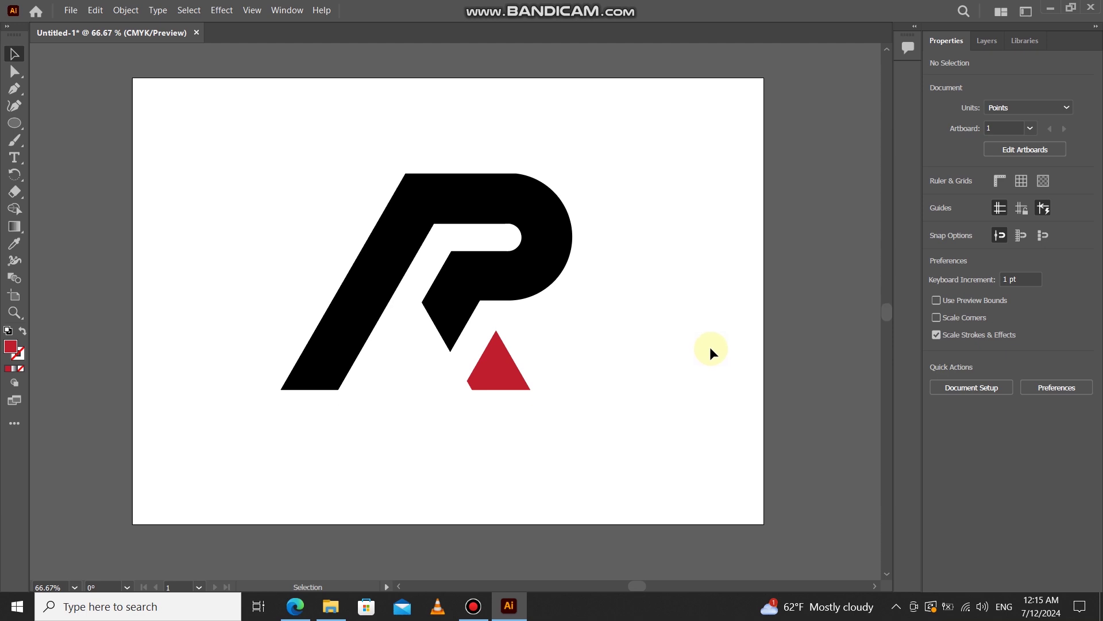
scroll(424, 288, up, 1)
scroll(431, 288, down, 2)
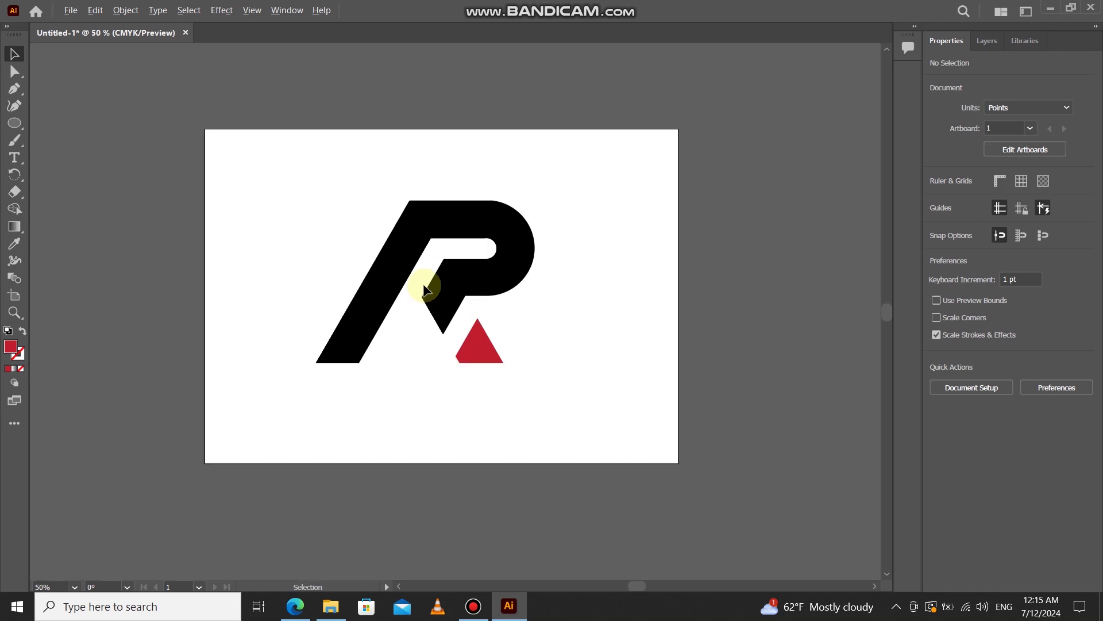